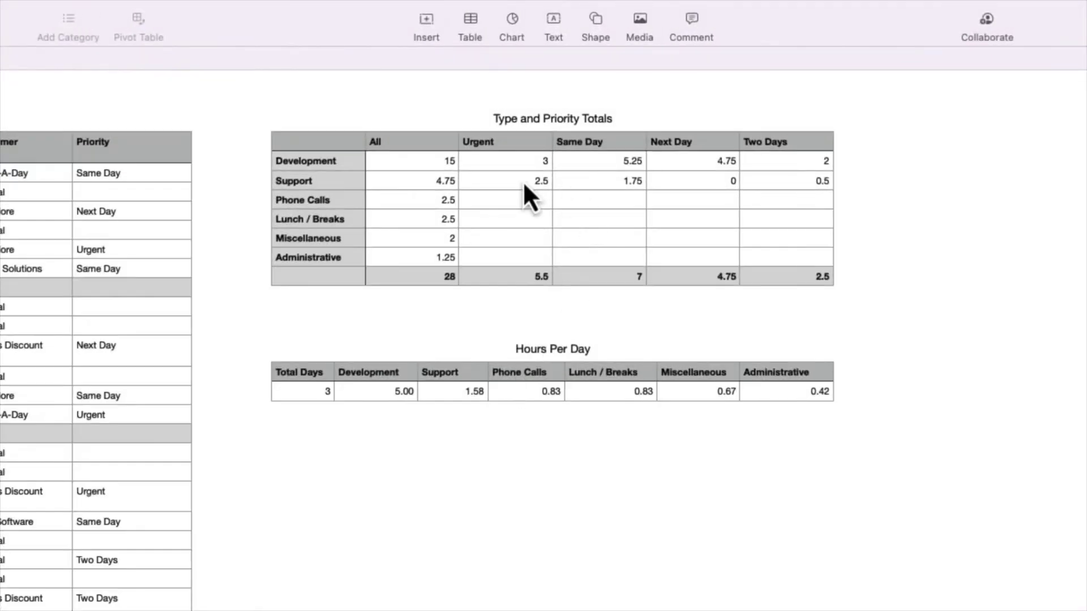
# Step: Insert a 2D pie chart of the All hours in B2:B7 of Type and Priority Totals
pyautogui.click(436, 169)
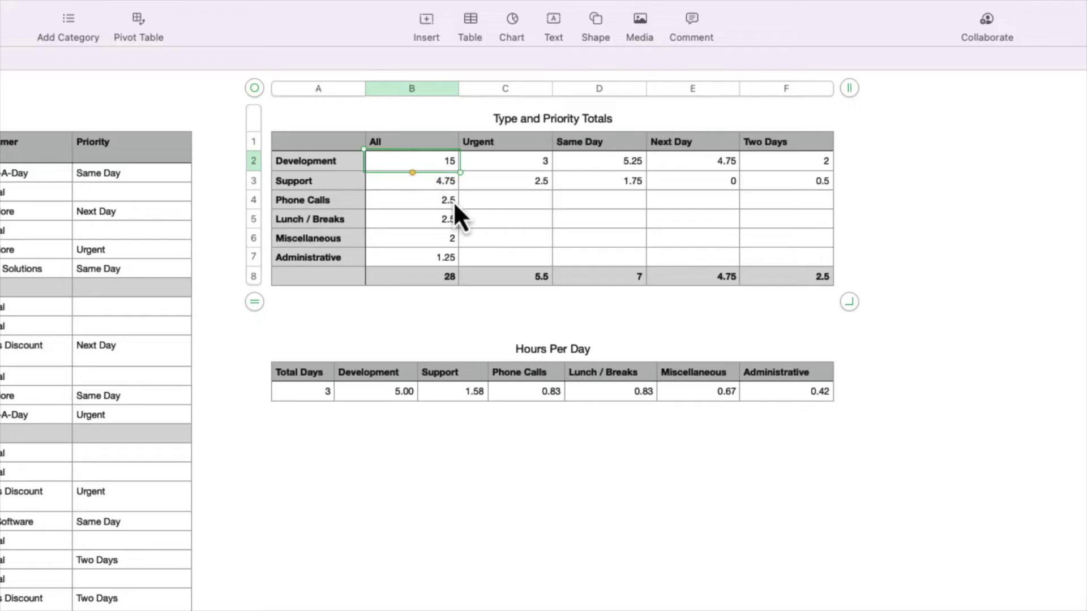
pyautogui.keyDown('shift'); pyautogui.click(421, 263); pyautogui.keyUp('shift')
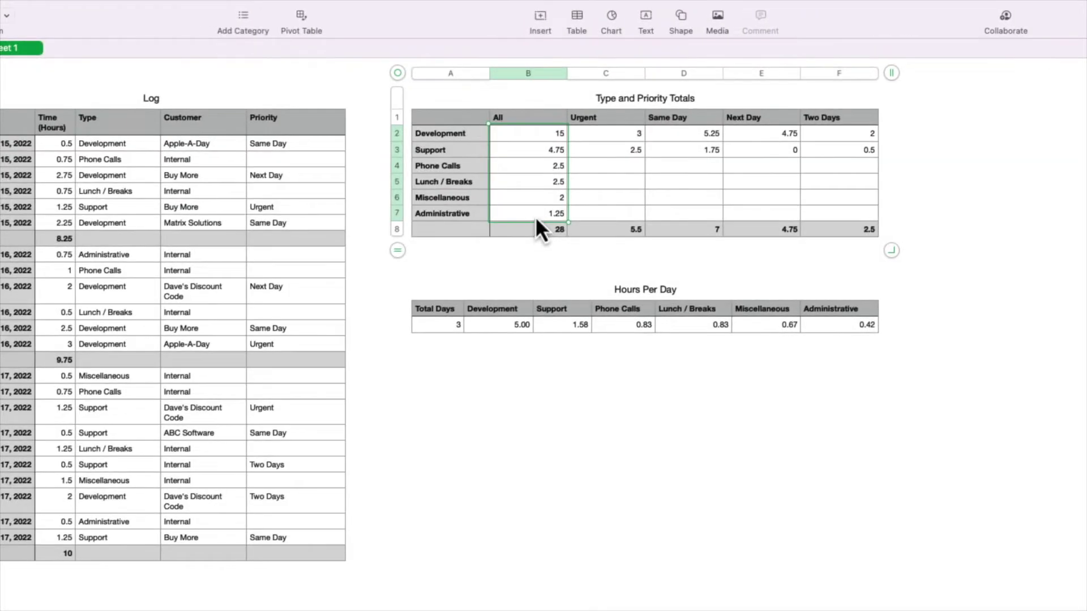
pyautogui.moveTo(168, 17)
pyautogui.click(99, 7)
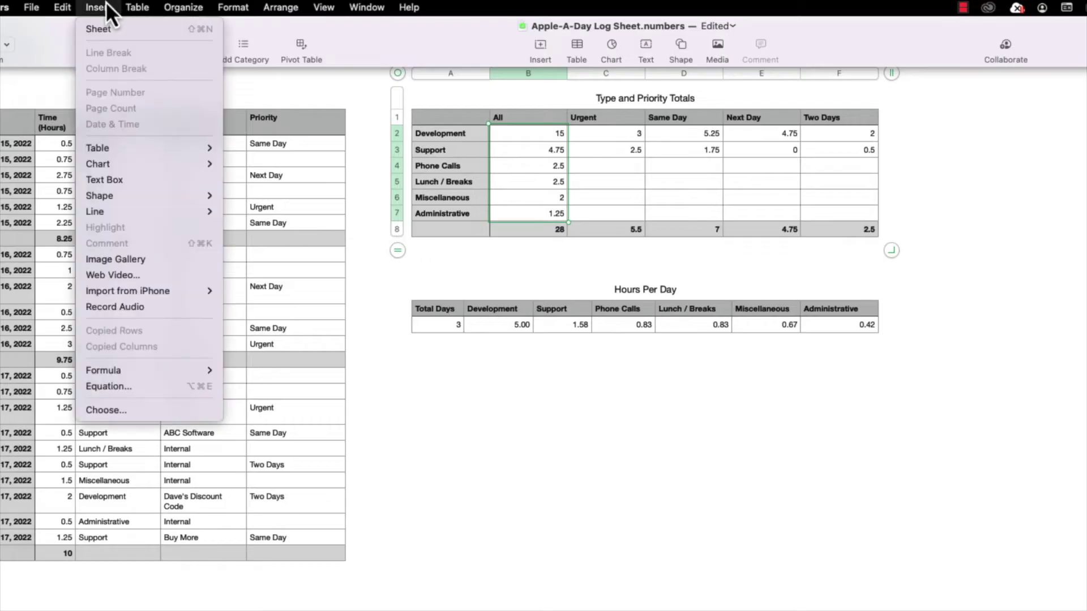
pyautogui.moveTo(101, 165)
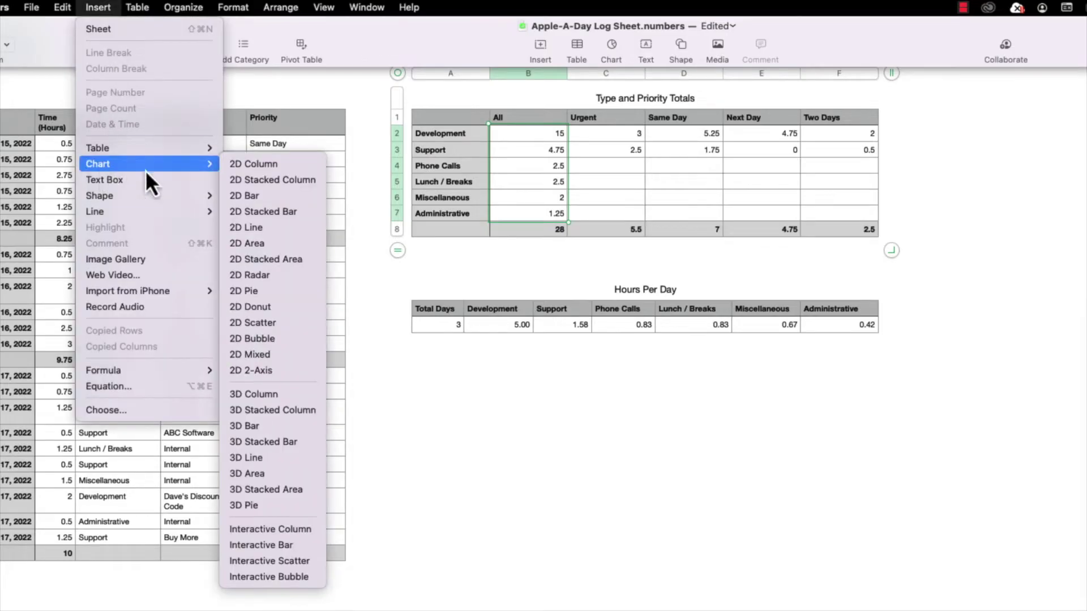
pyautogui.click(261, 292)
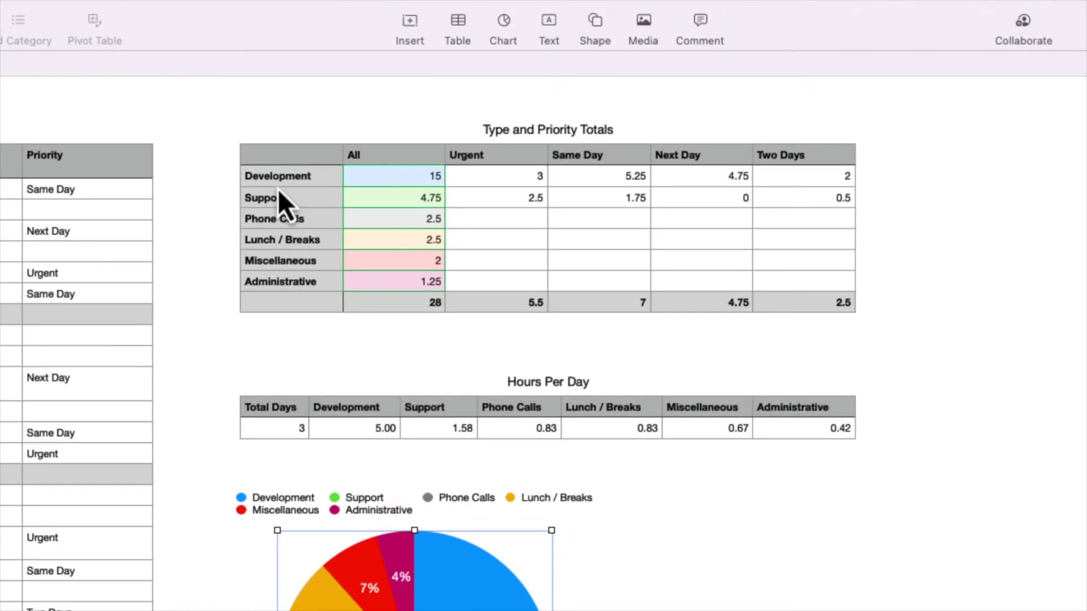
# Step: Chart C2:F3 as a 2D column chart of Development and Support hours by priority, then deselect it
pyautogui.click(487, 185)
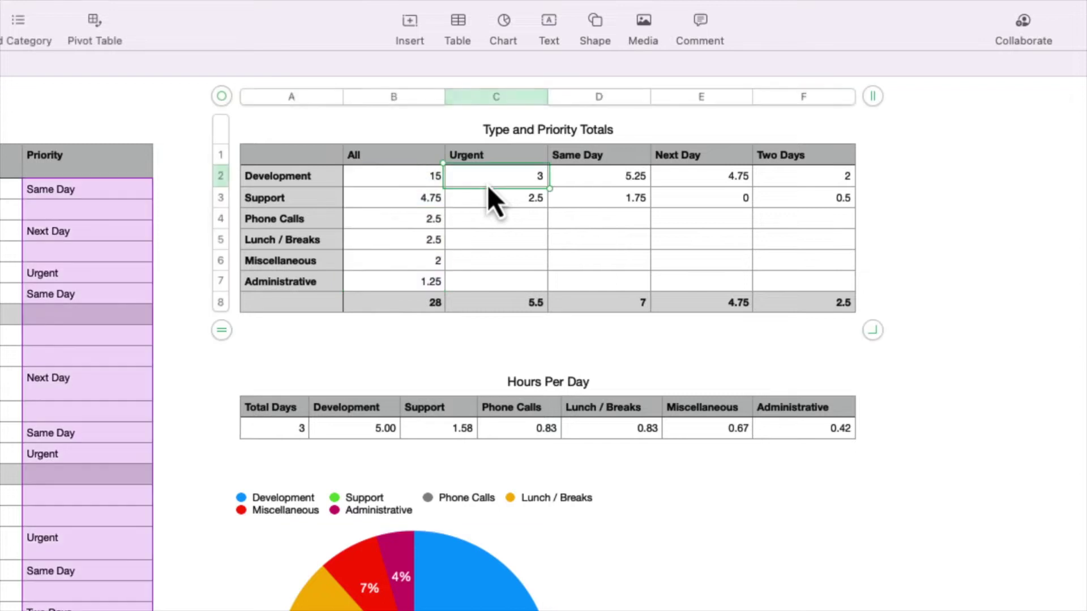
pyautogui.keyDown('shift'); pyautogui.click(824, 203); pyautogui.keyUp('shift')
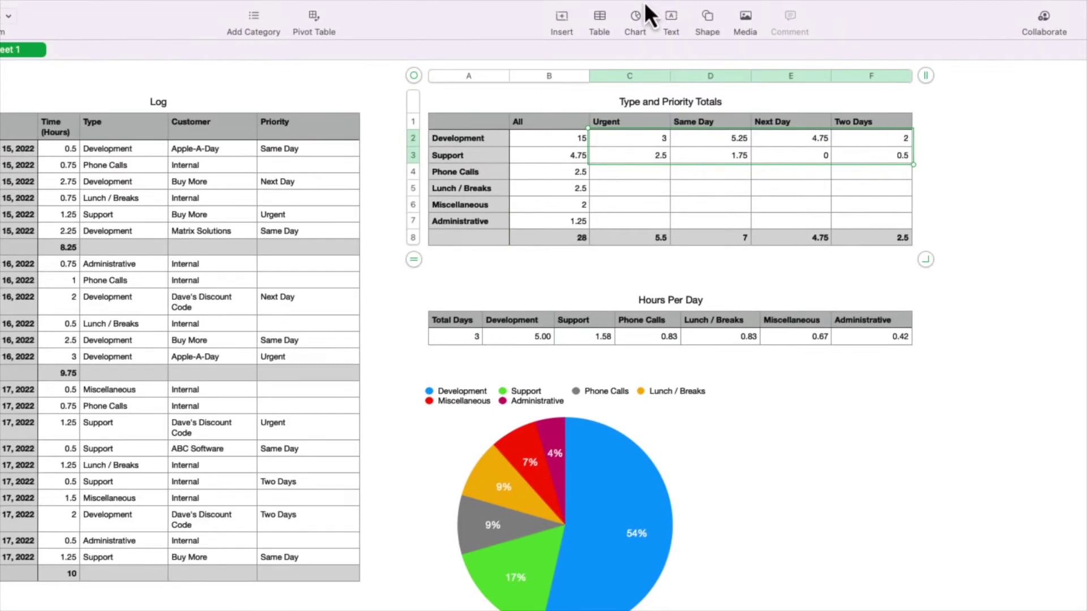
pyautogui.moveTo(645, 3)
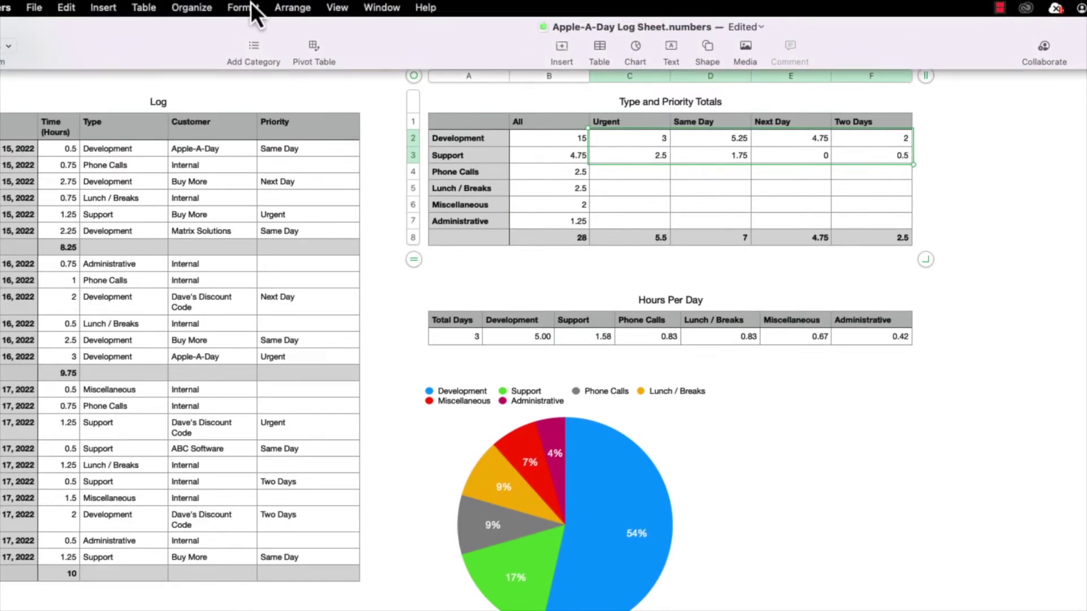
pyautogui.click(104, 7)
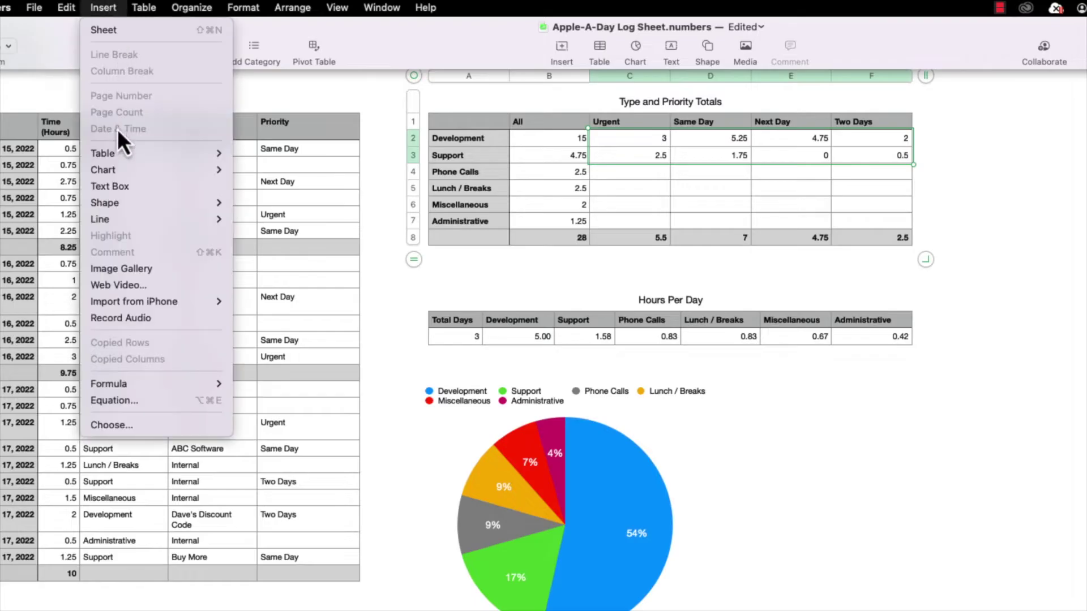
pyautogui.moveTo(110, 170)
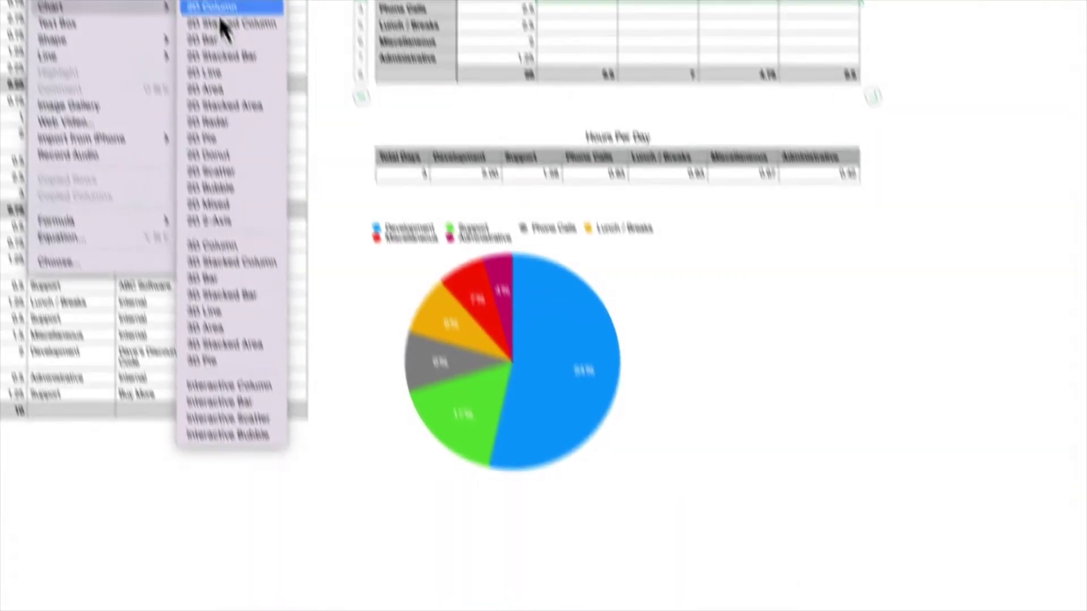
pyautogui.click(265, 170)
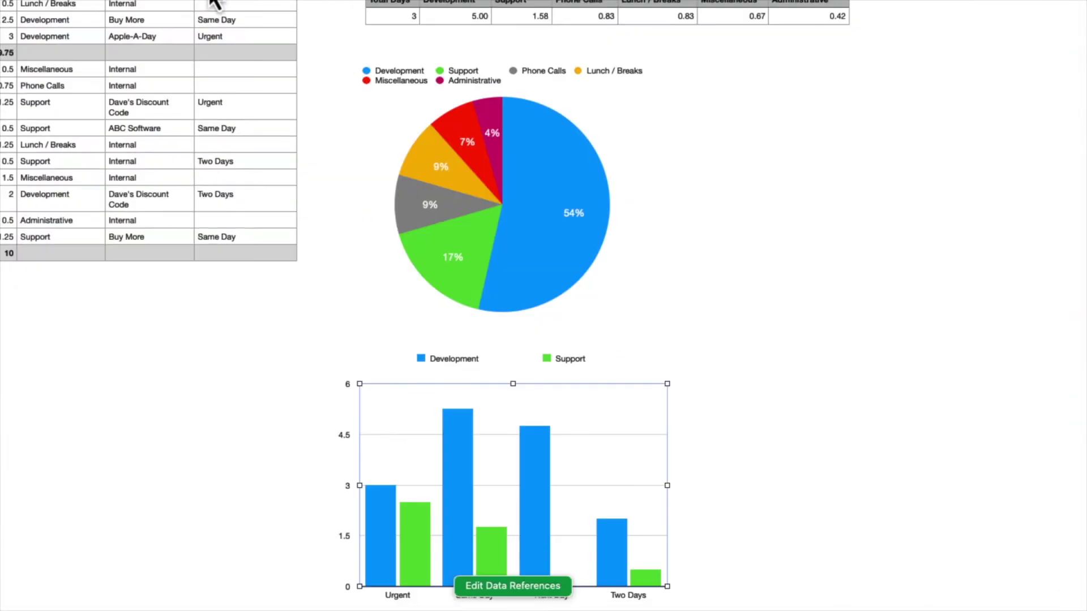
pyautogui.scroll(-4, 685, 271)
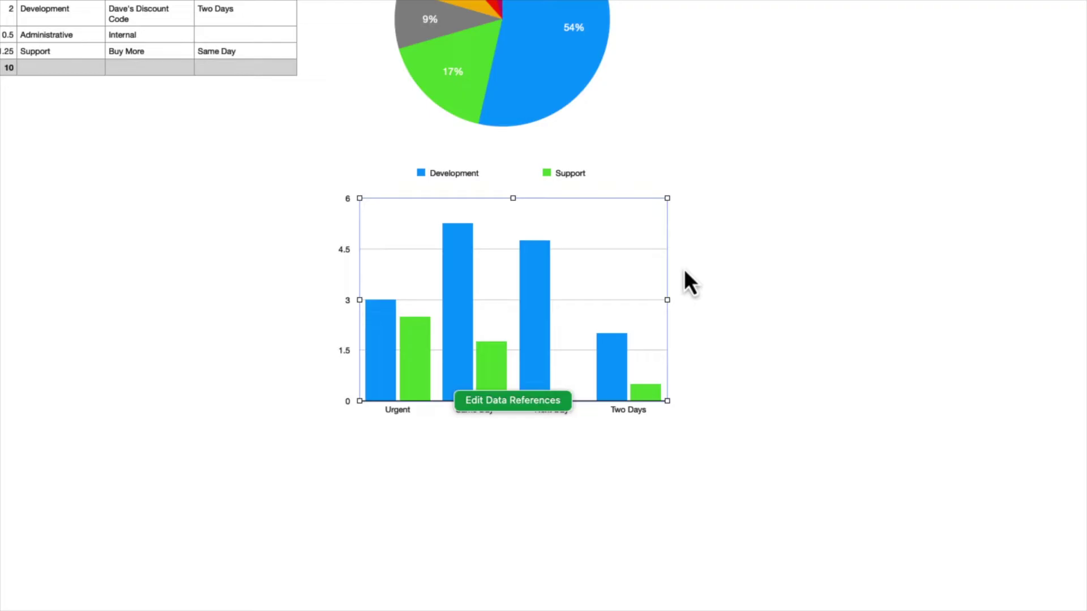
pyautogui.click(744, 301)
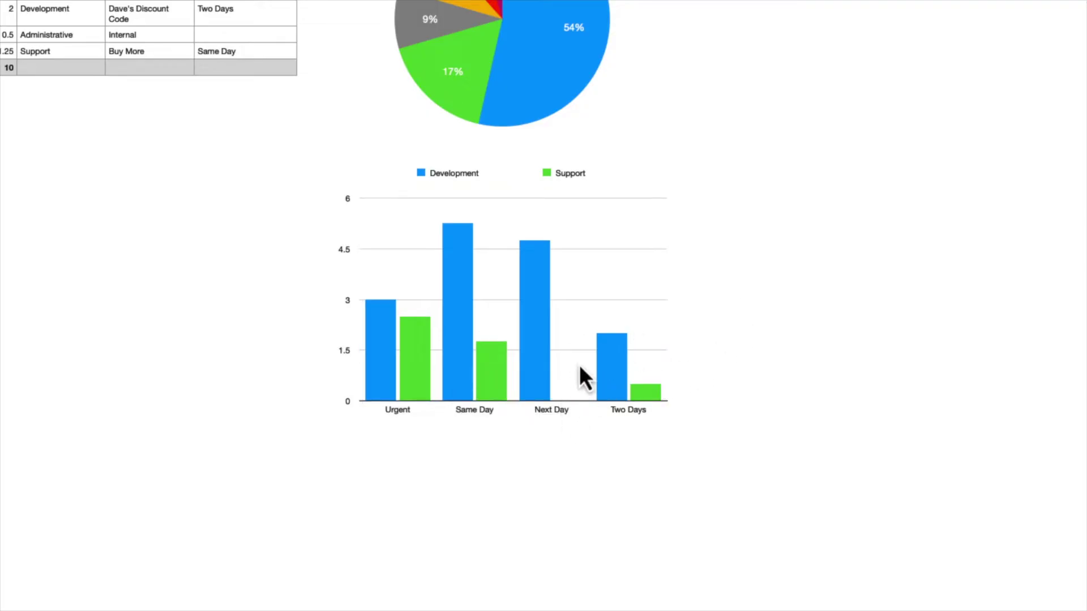
pyautogui.scroll(10, 543, 538)
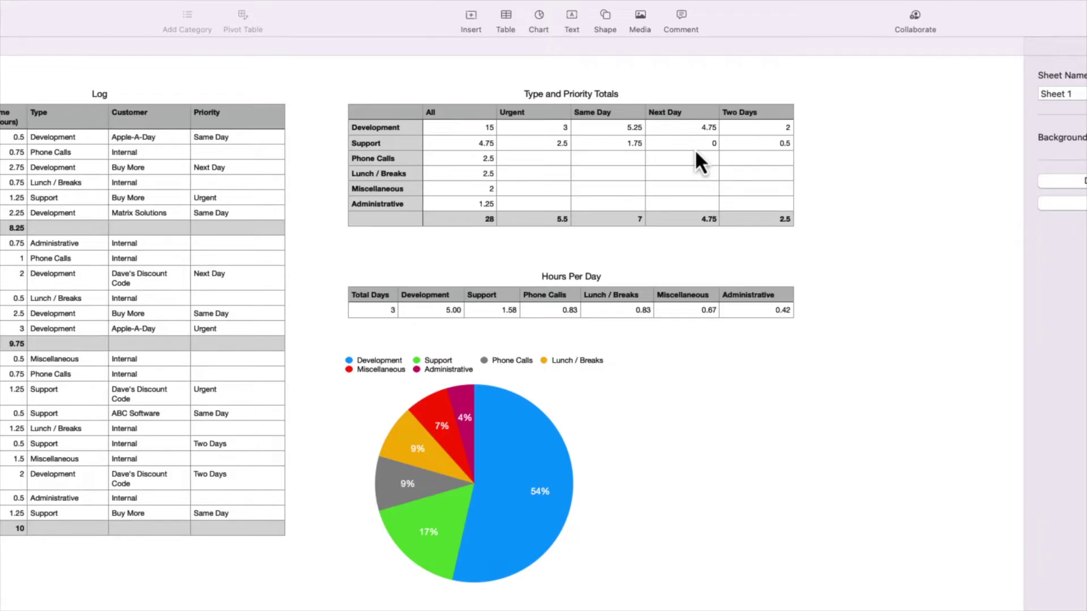
# Step: Insert a 3D bar chart of the Hours Per Day values in B2:G2
pyautogui.click(426, 315)
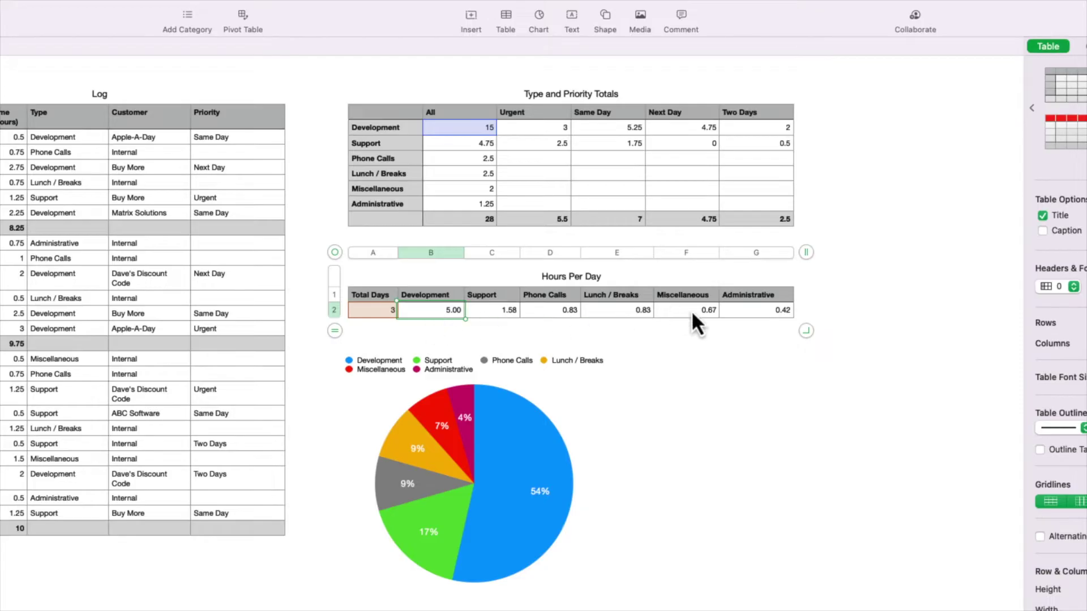
pyautogui.keyDown('shift'); pyautogui.click(760, 314); pyautogui.keyUp('shift')
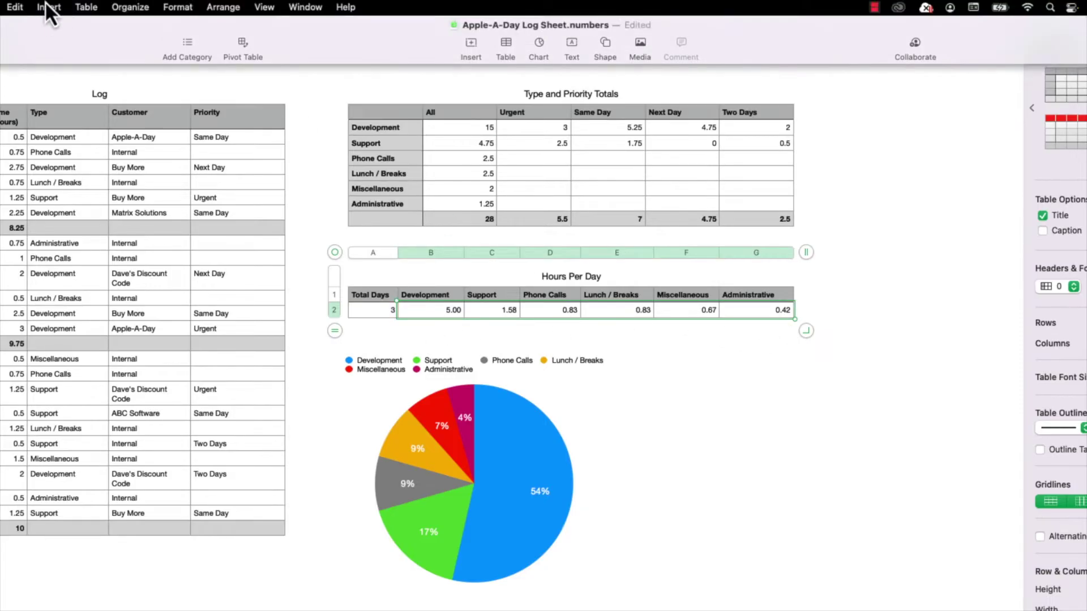
pyautogui.click(48, 6)
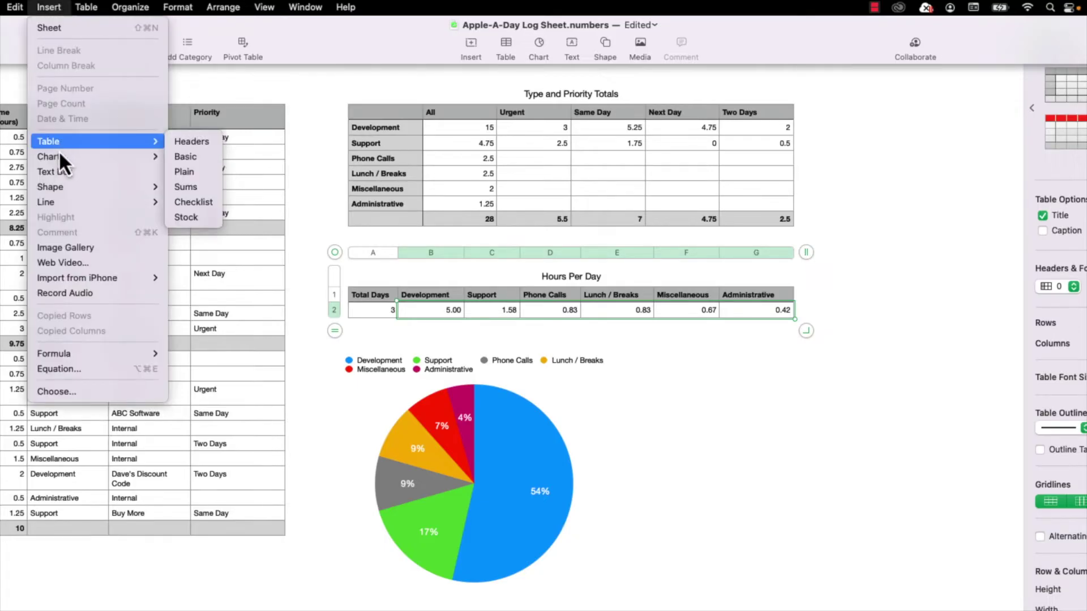
pyautogui.moveTo(57, 156)
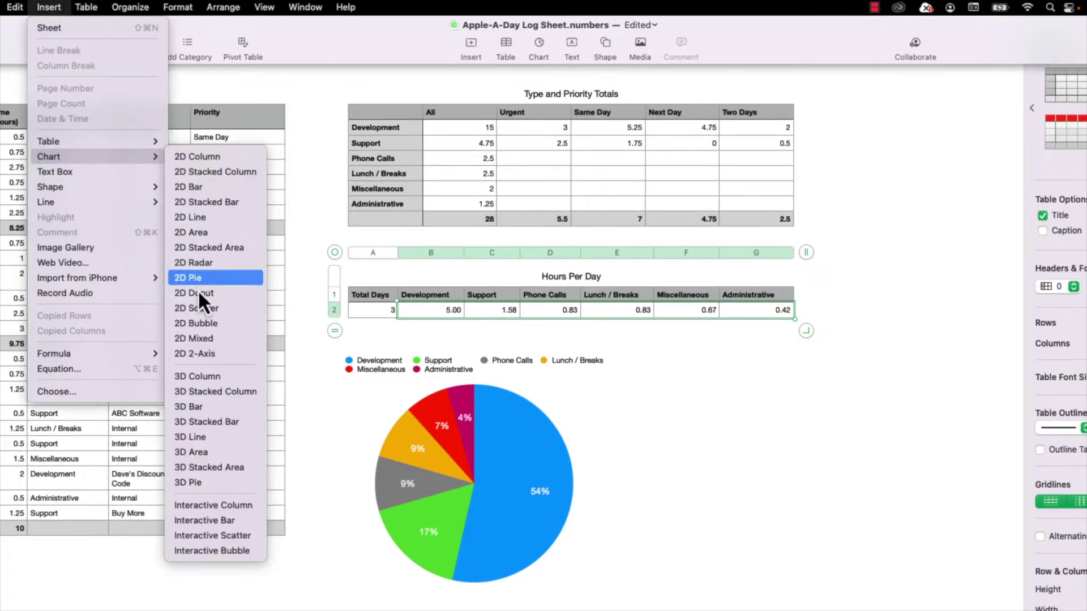
pyautogui.click(194, 406)
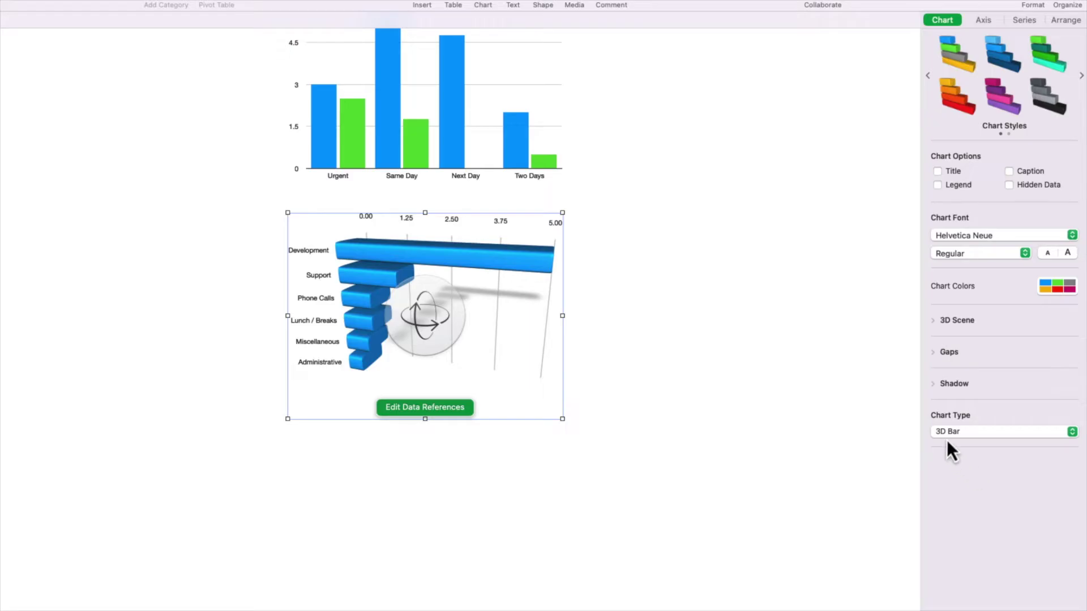
# Step: Change the new chart's type to 3D Column
pyautogui.click(986, 434)
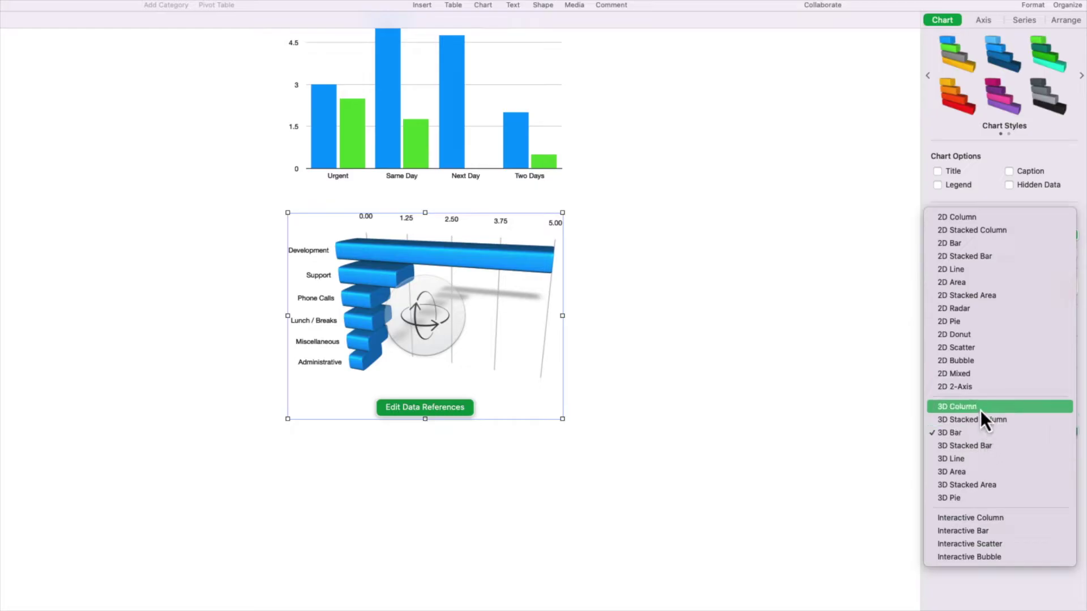
pyautogui.click(980, 408)
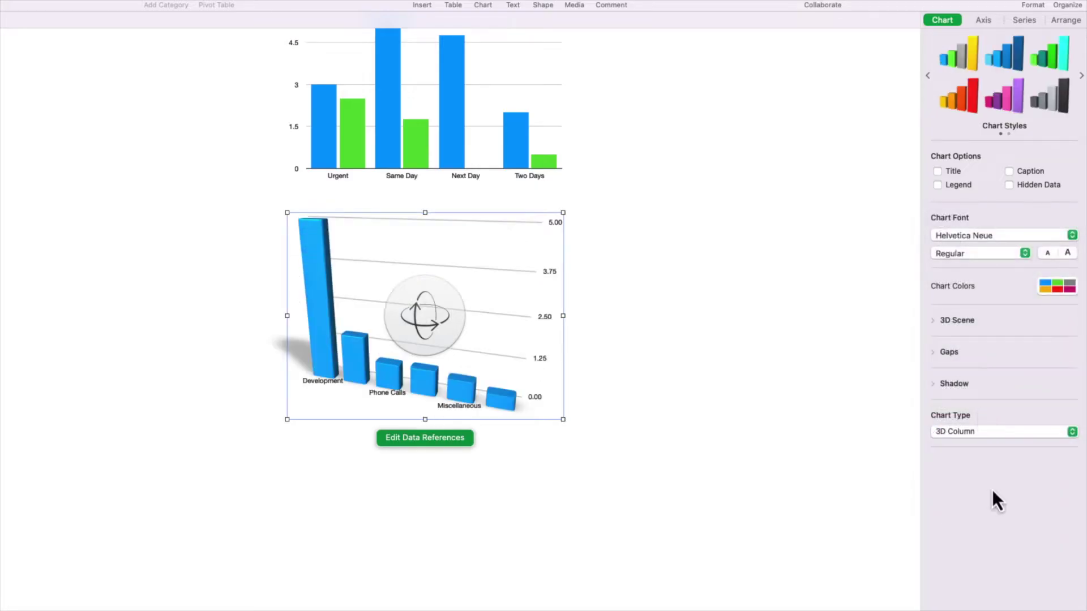
pyautogui.scroll(10, 761, 464)
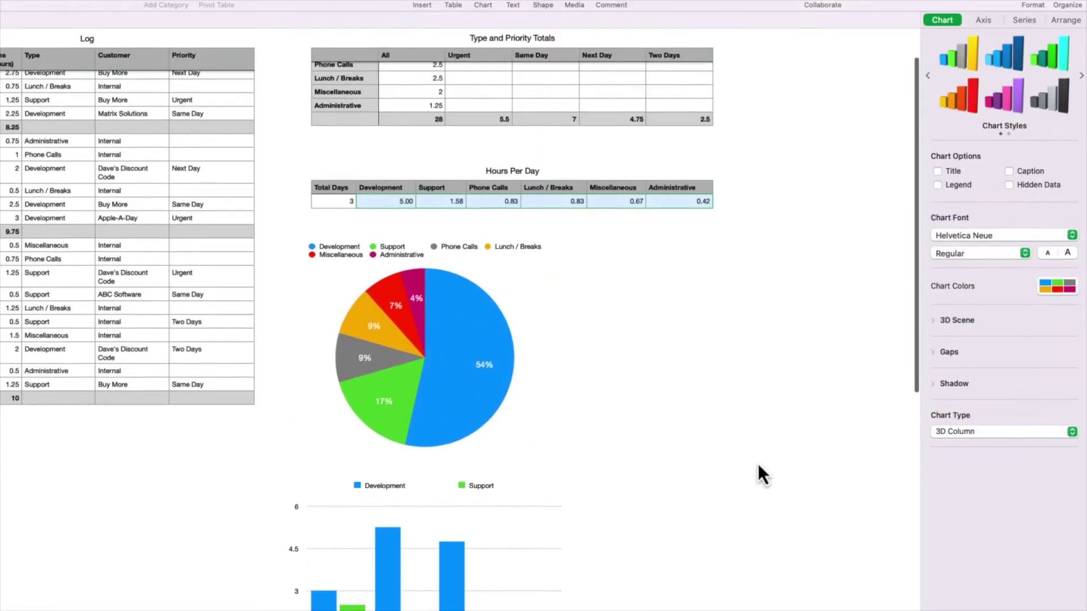
# Step: Delete the Lunch / Breaks series from the pie's data references and re-add it so it comes last
pyautogui.scroll(3, 758, 464)
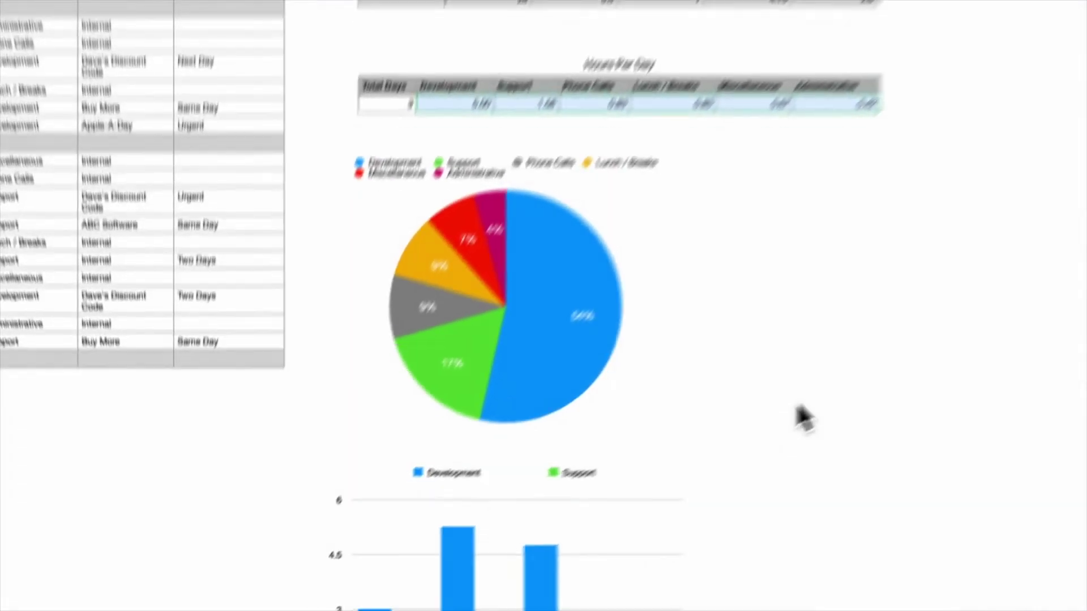
pyautogui.click(471, 433)
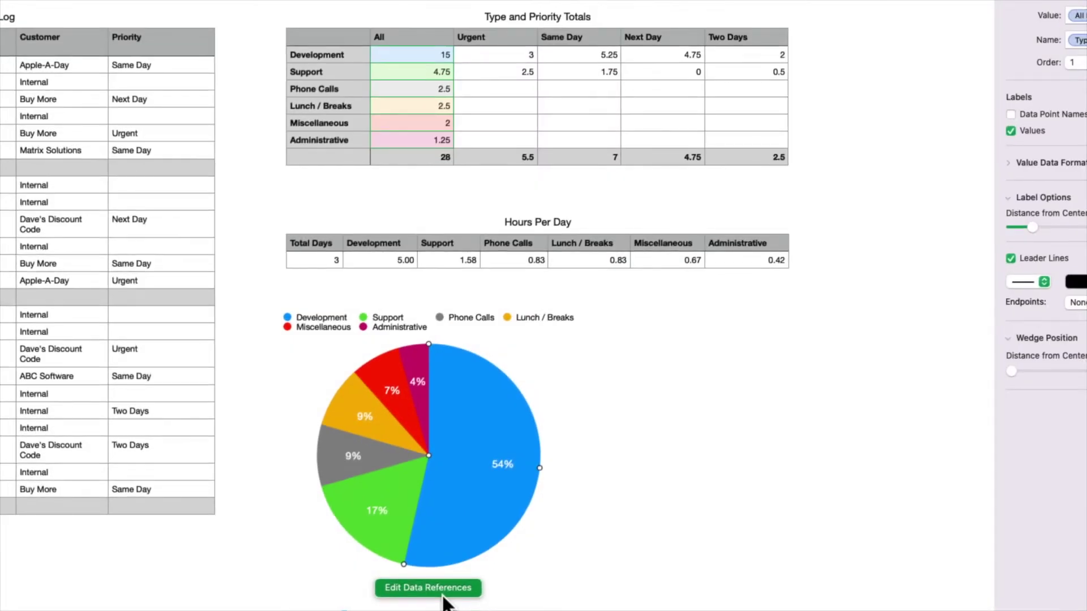
pyautogui.click(443, 595)
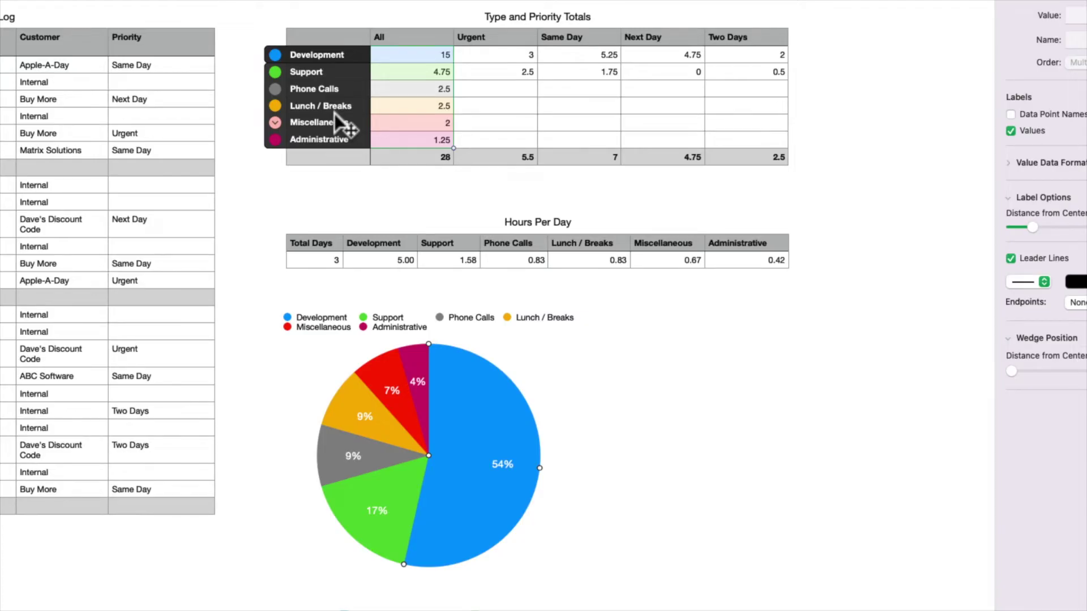
pyautogui.click(275, 106)
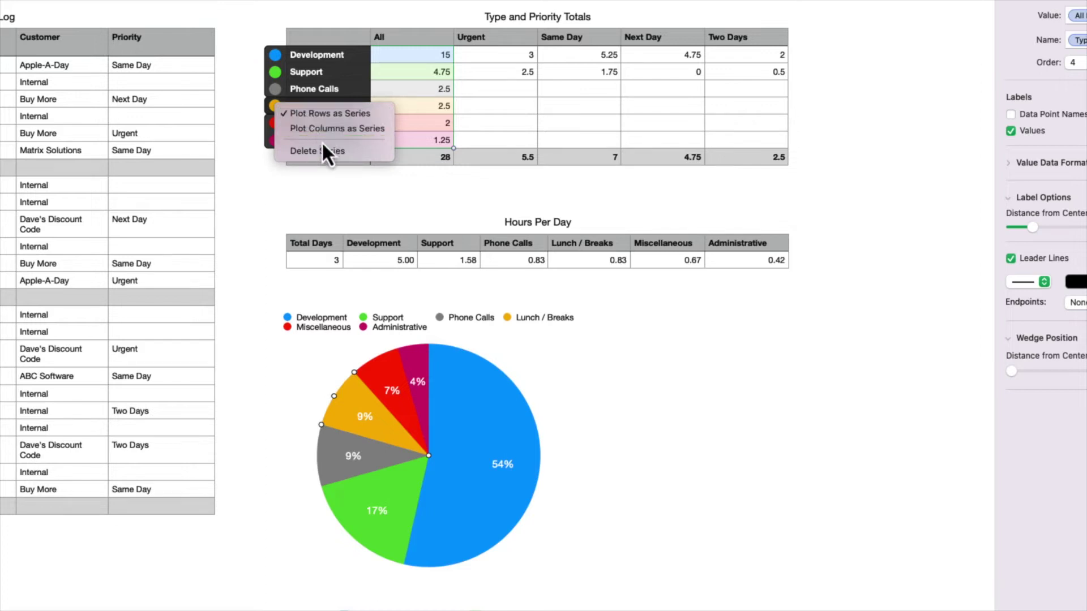
pyautogui.click(334, 156)
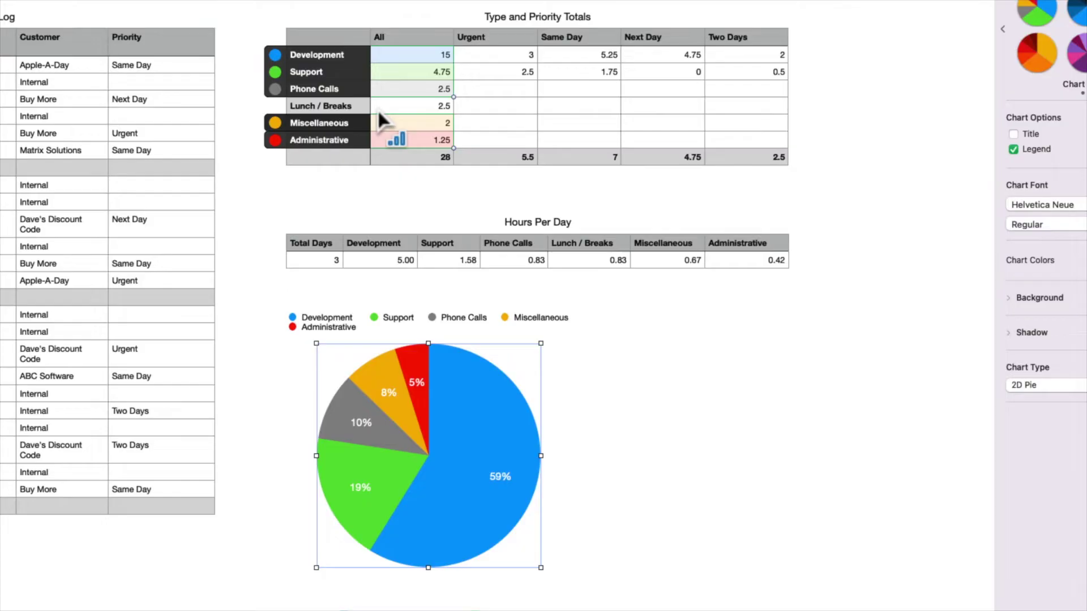
pyautogui.click(413, 105)
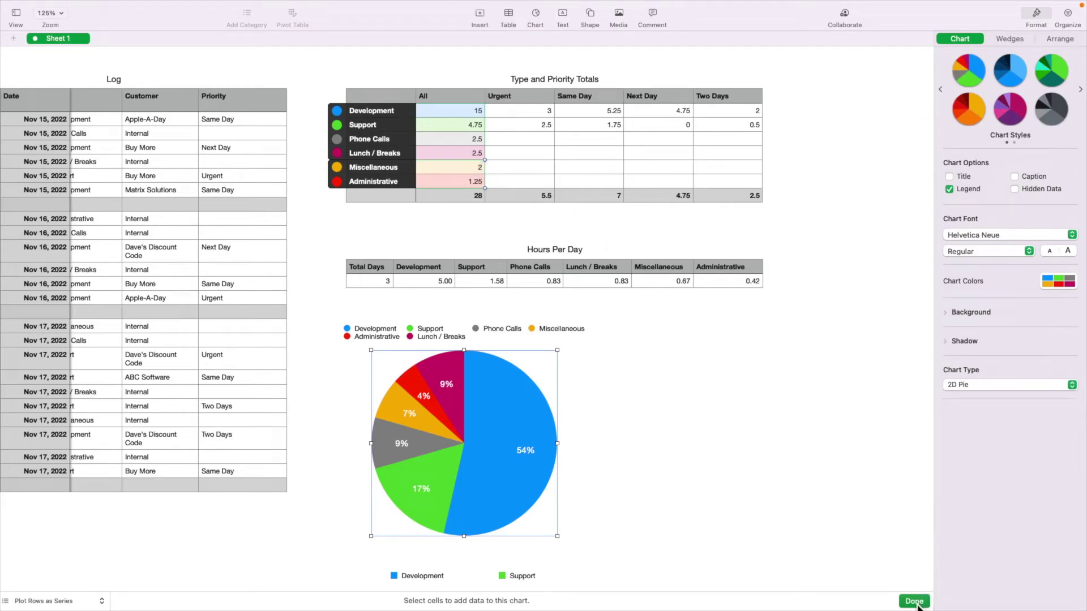
# Step: Move the pie legend beside the pie, narrowing it into rows and placing it at X about 897 pt
pyautogui.click(729, 460)
pyautogui.doubleClick(518, 456)
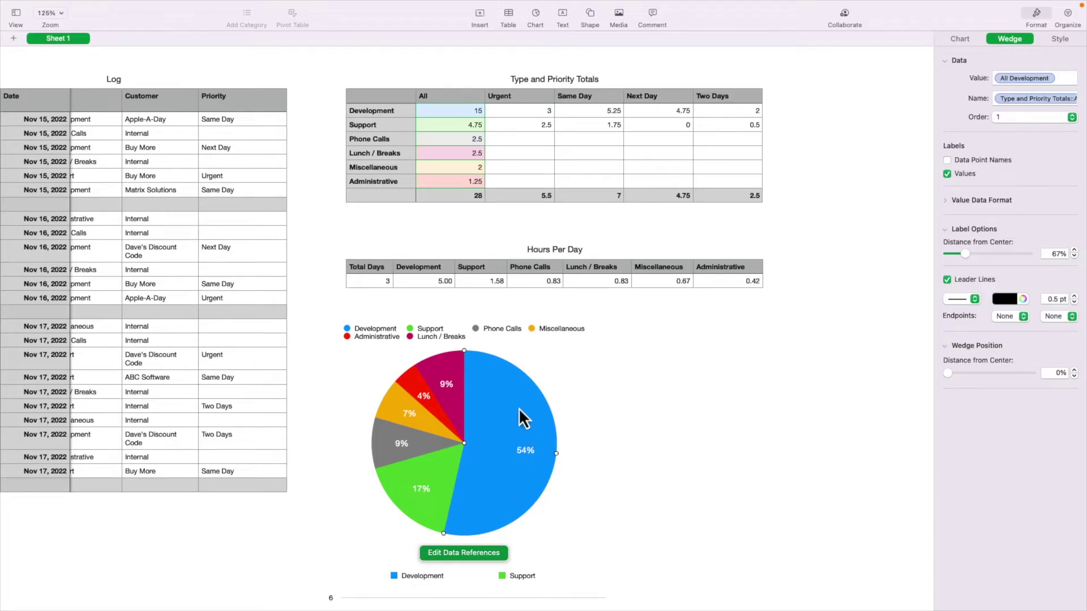
pyautogui.click(484, 335)
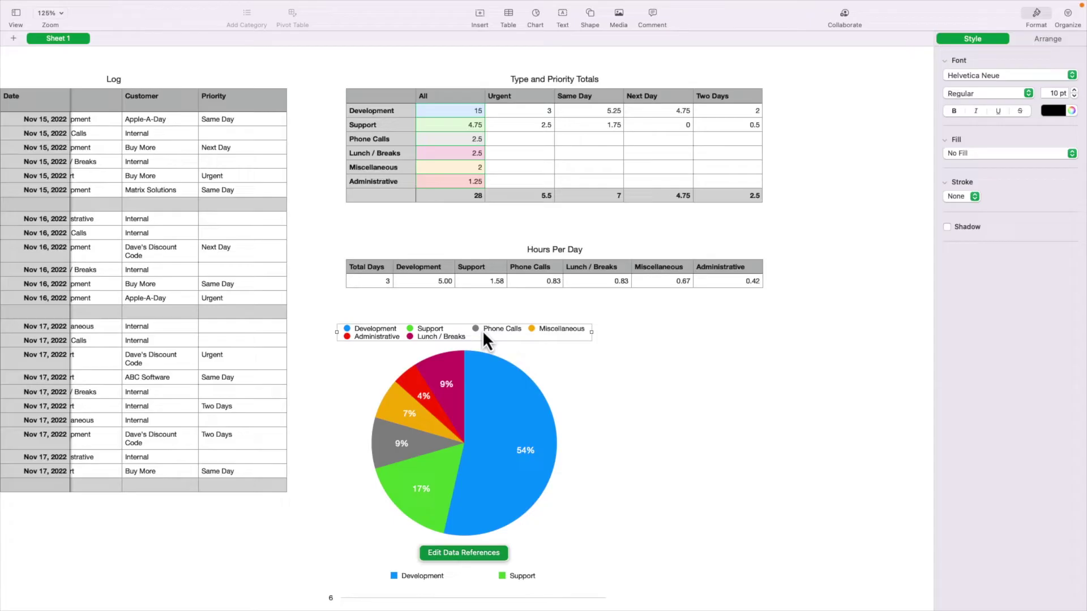
pyautogui.moveTo(485, 331); pyautogui.dragTo(721, 342)
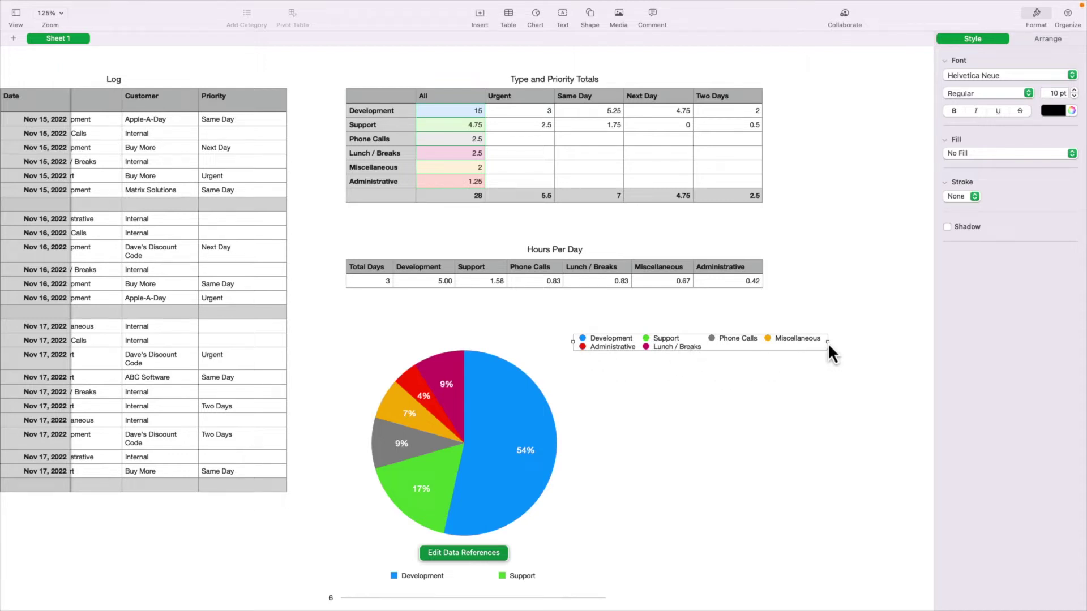
pyautogui.moveTo(828, 342); pyautogui.dragTo(619, 356)
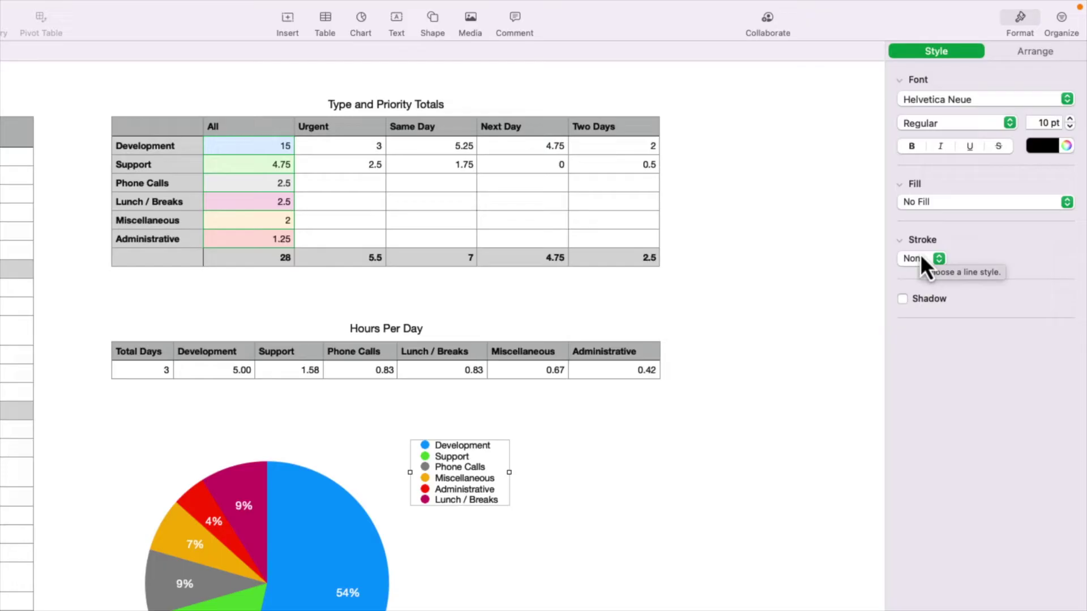
pyautogui.hotkey('shift', 'Left')
pyautogui.hotkey('shift', 'Left')
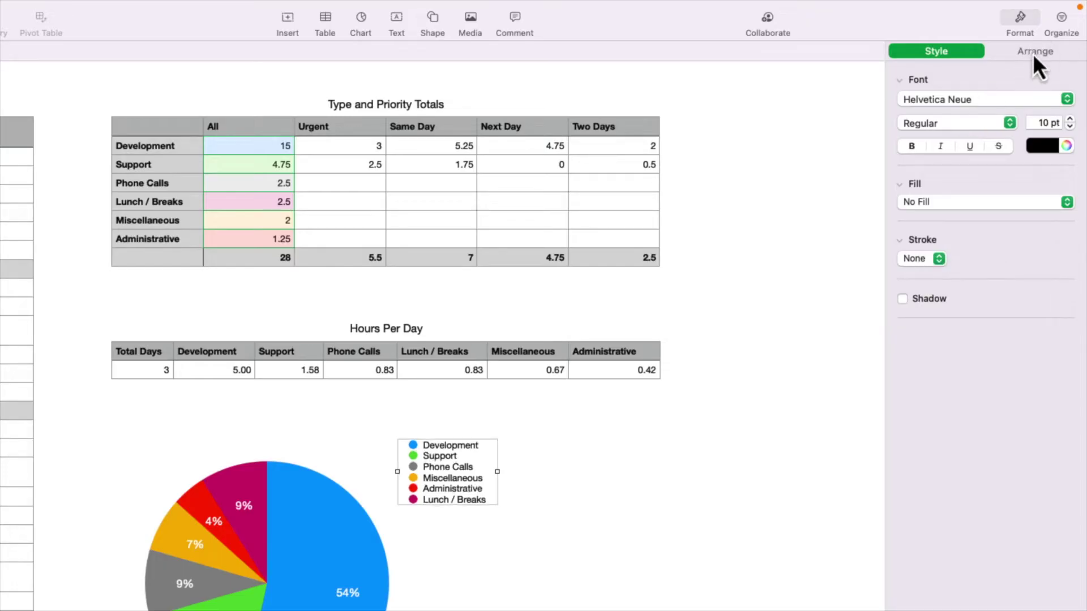
pyautogui.click(1034, 52)
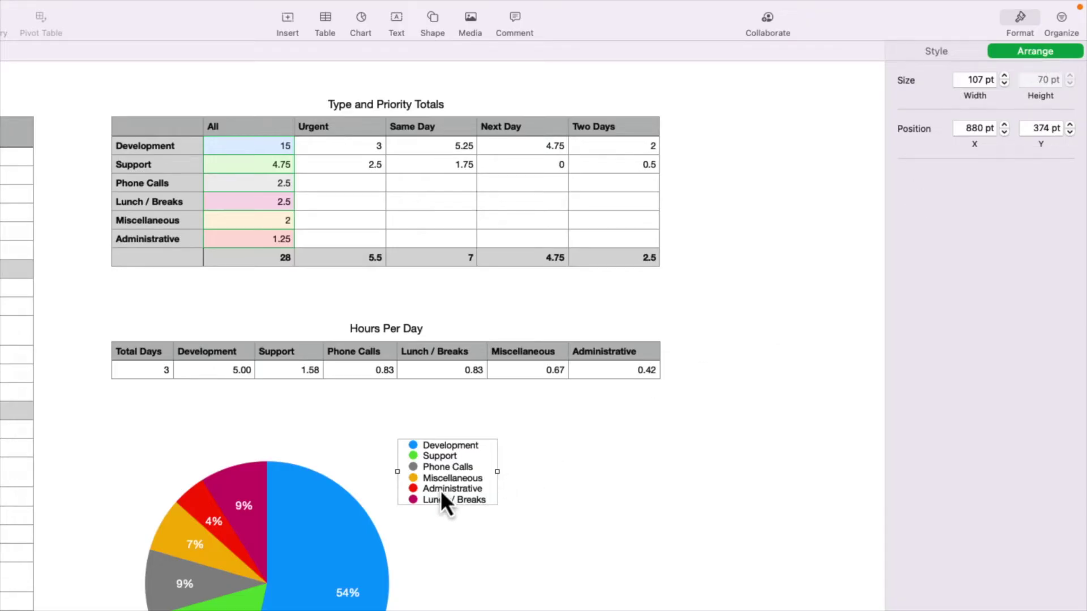
pyautogui.moveTo(443, 491); pyautogui.dragTo(464, 485)
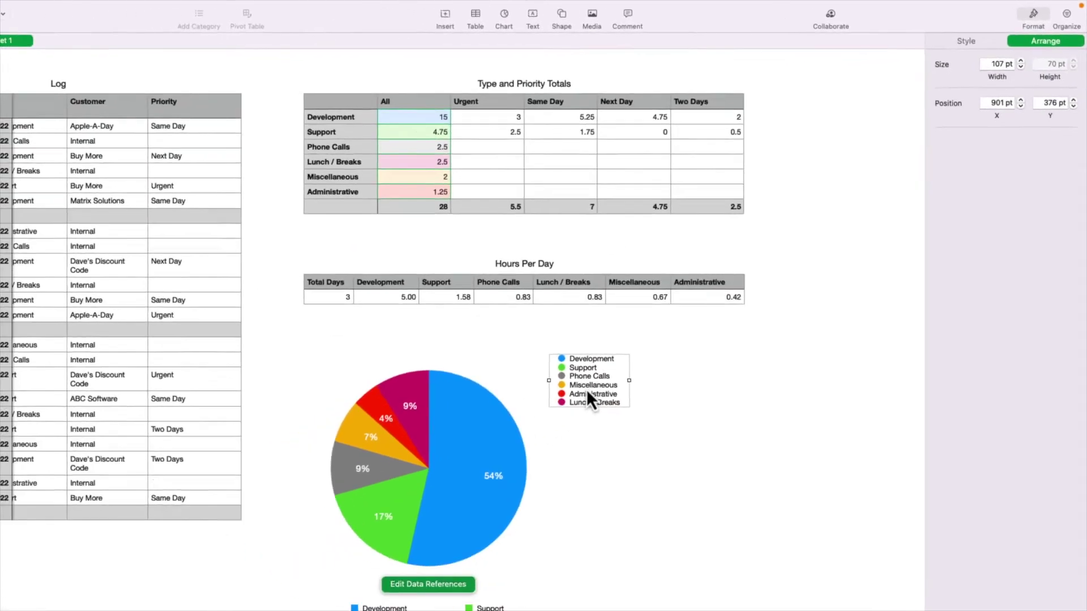
pyautogui.press('Escape')
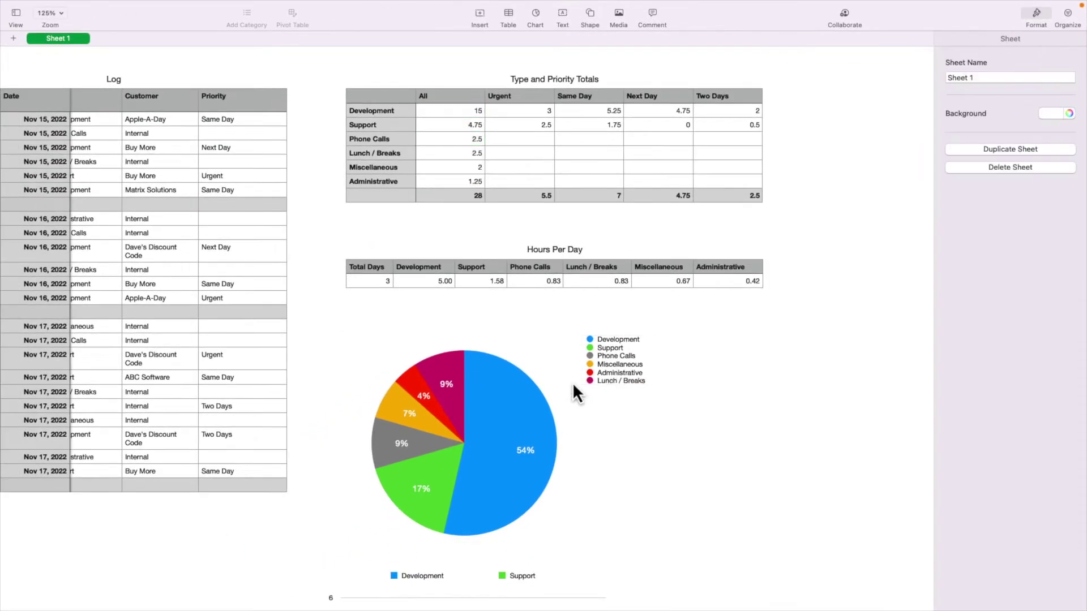
# Step: Set the pie wedge labels' value data format to Number
pyautogui.click(483, 453)
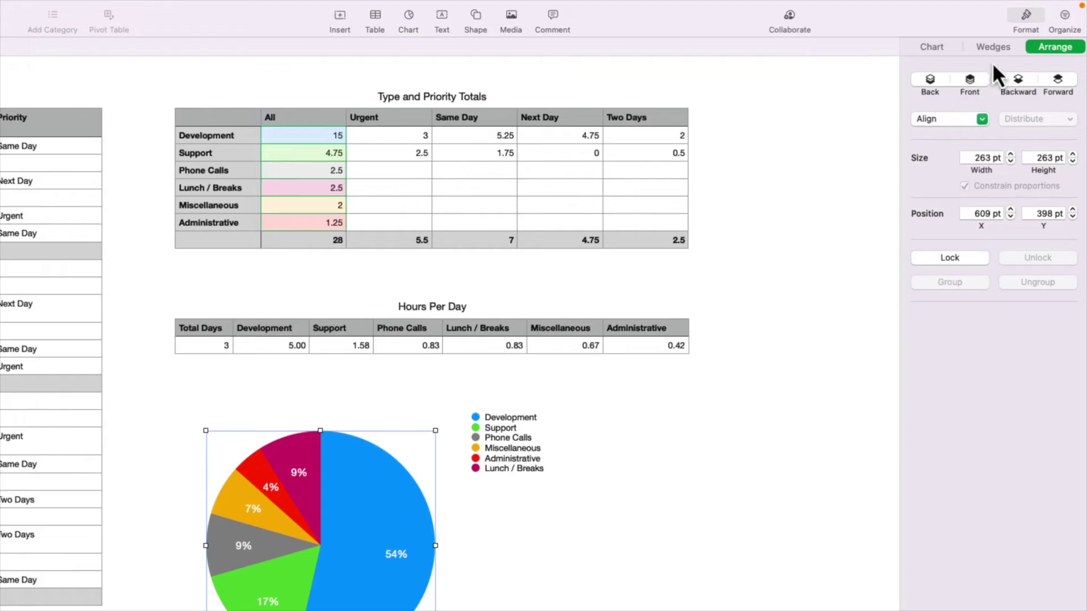
pyautogui.click(996, 56)
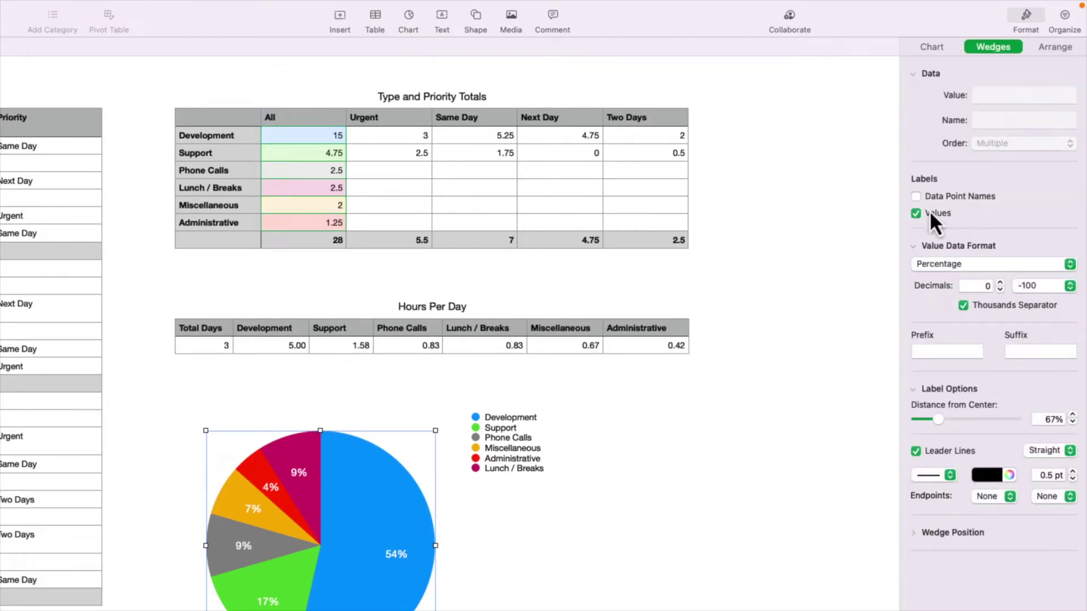
pyautogui.click(916, 196)
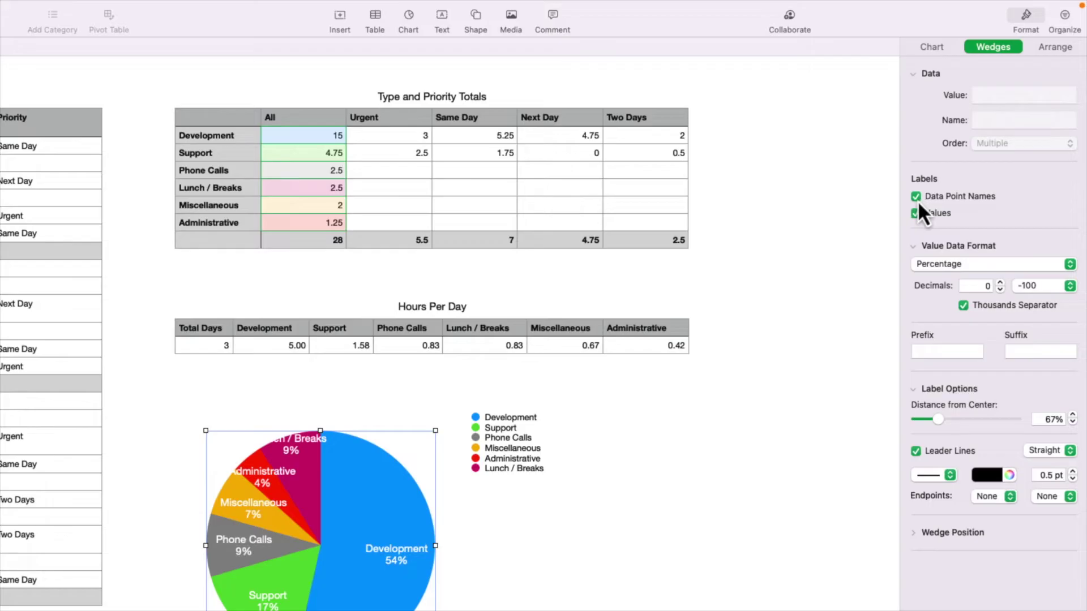
pyautogui.click(917, 198)
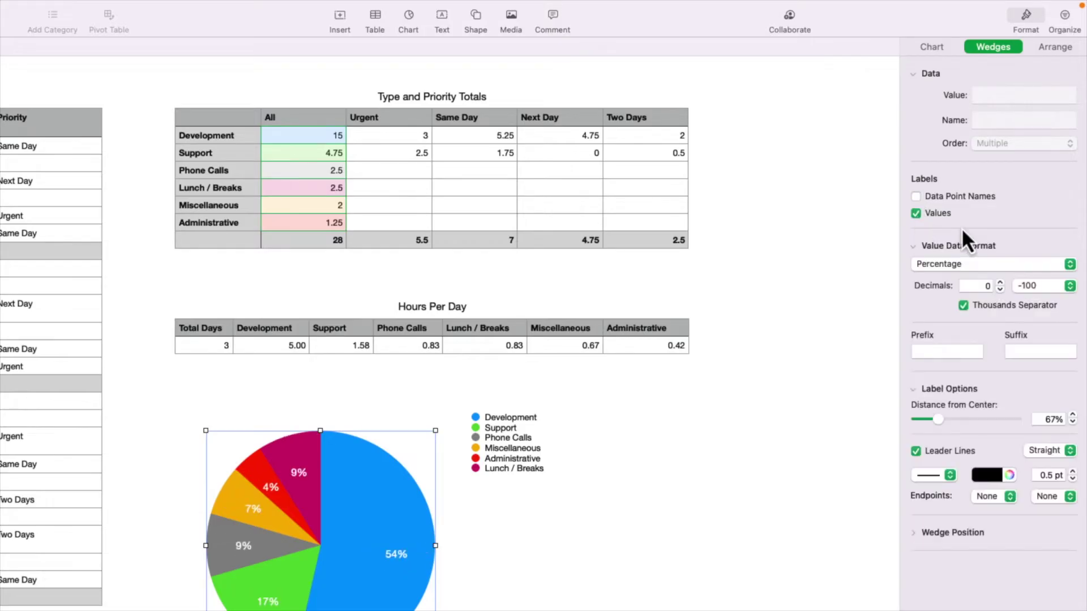
pyautogui.click(957, 269)
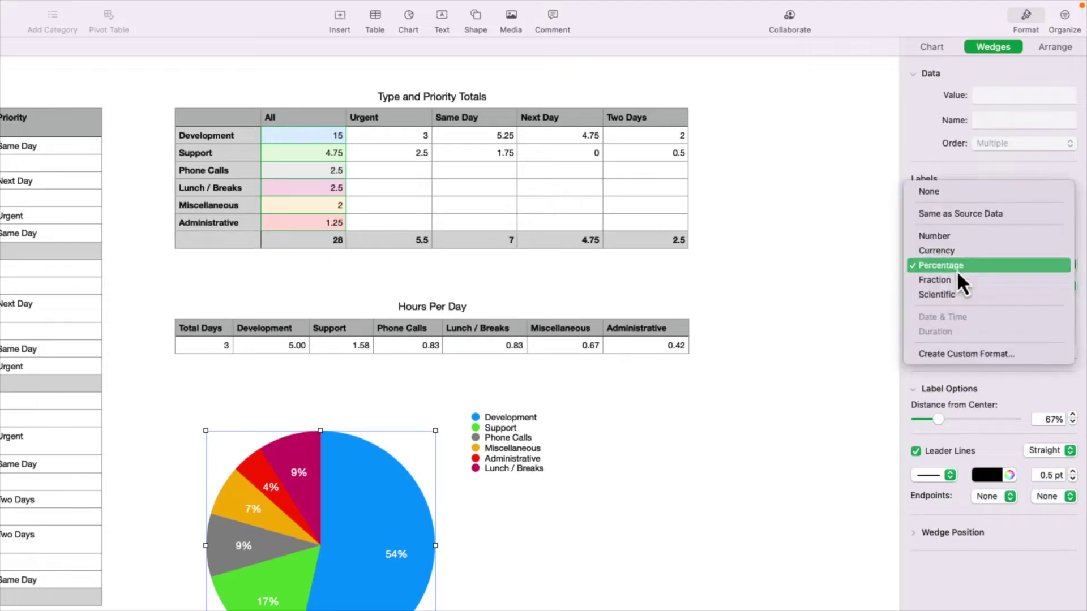
pyautogui.click(954, 240)
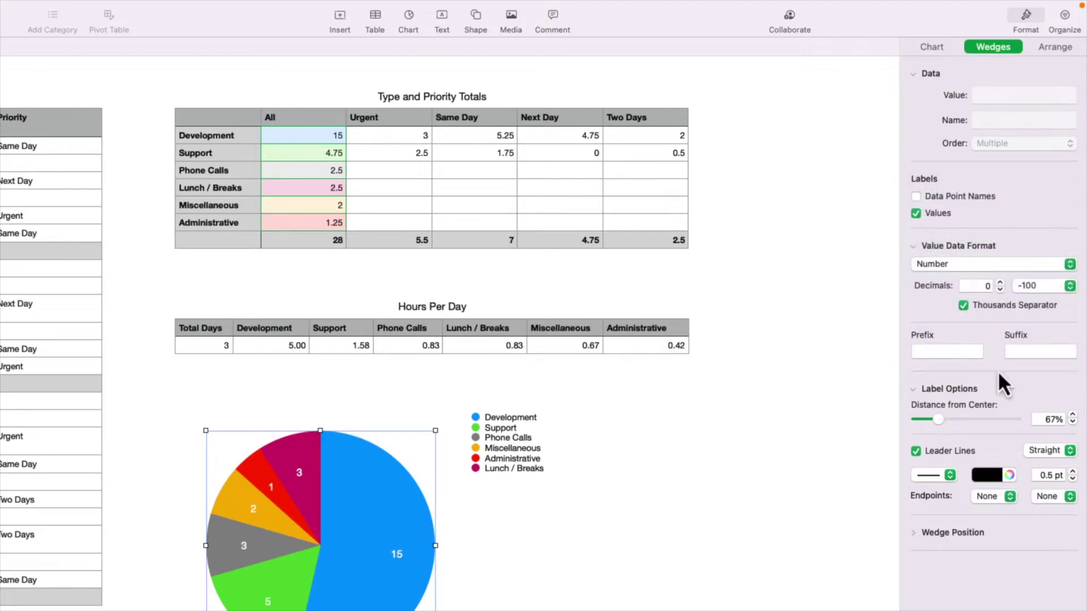
# Step: Add the suffix " Hours" to the wedge labels, e.g. "15 Hours"
pyautogui.click(1025, 352)
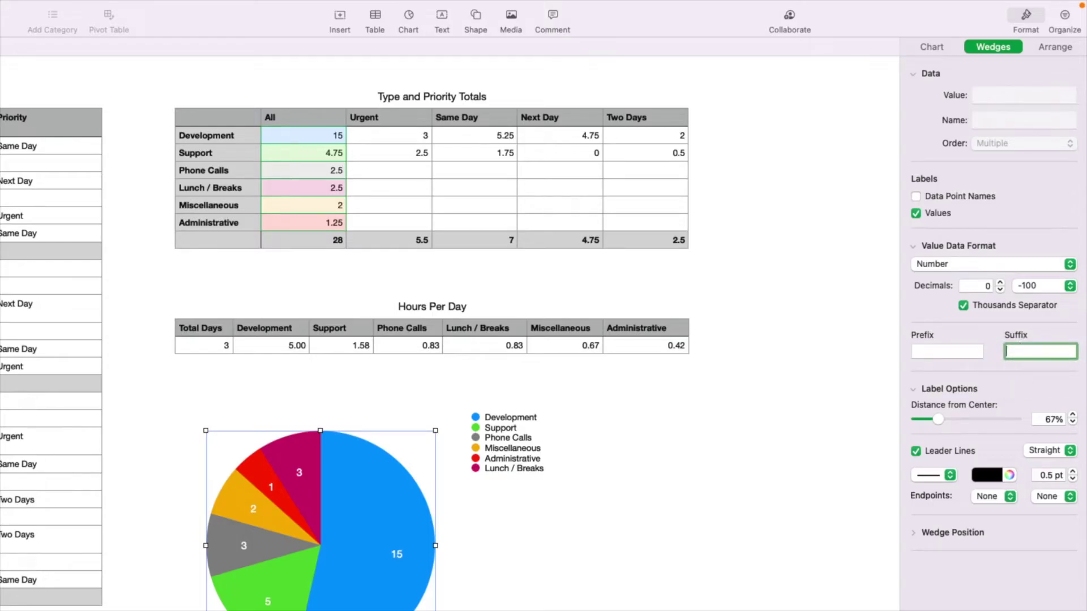
pyautogui.write('H')
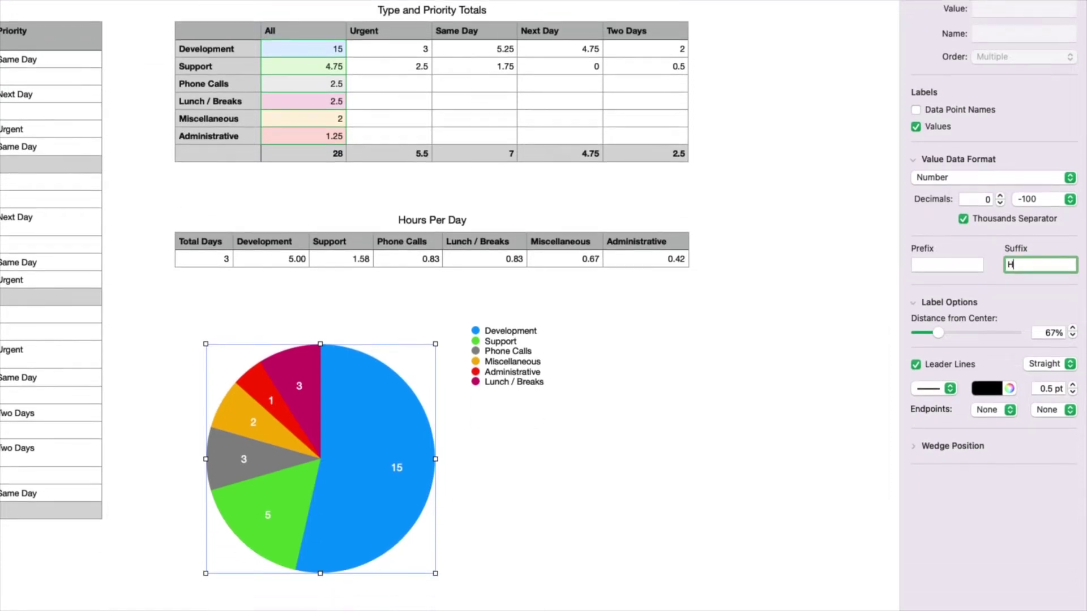
pyautogui.write('ours')
pyautogui.press('Return')
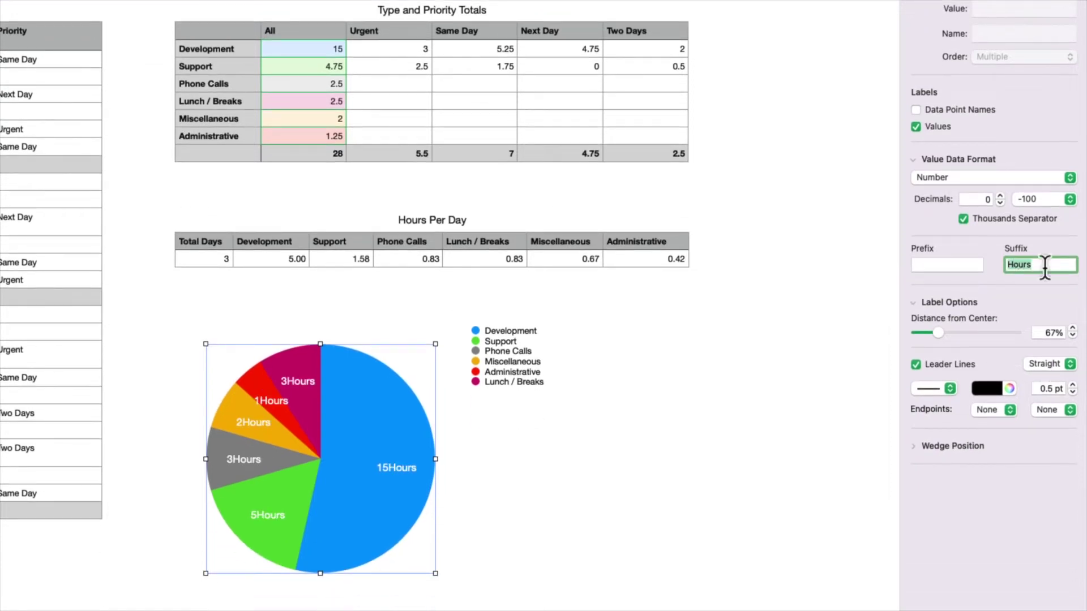
pyautogui.click(1008, 266)
pyautogui.press('Return')
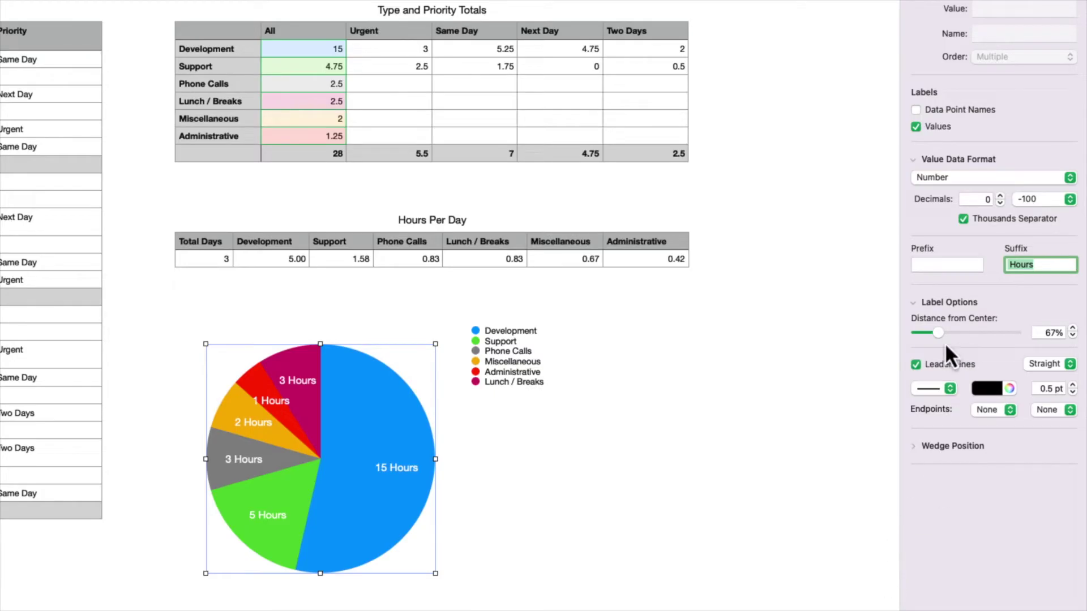
# Step: Place wedge labels at 98% from center with angled leader lines, and shift the legend left
pyautogui.moveTo(940, 334); pyautogui.dragTo(994, 338)
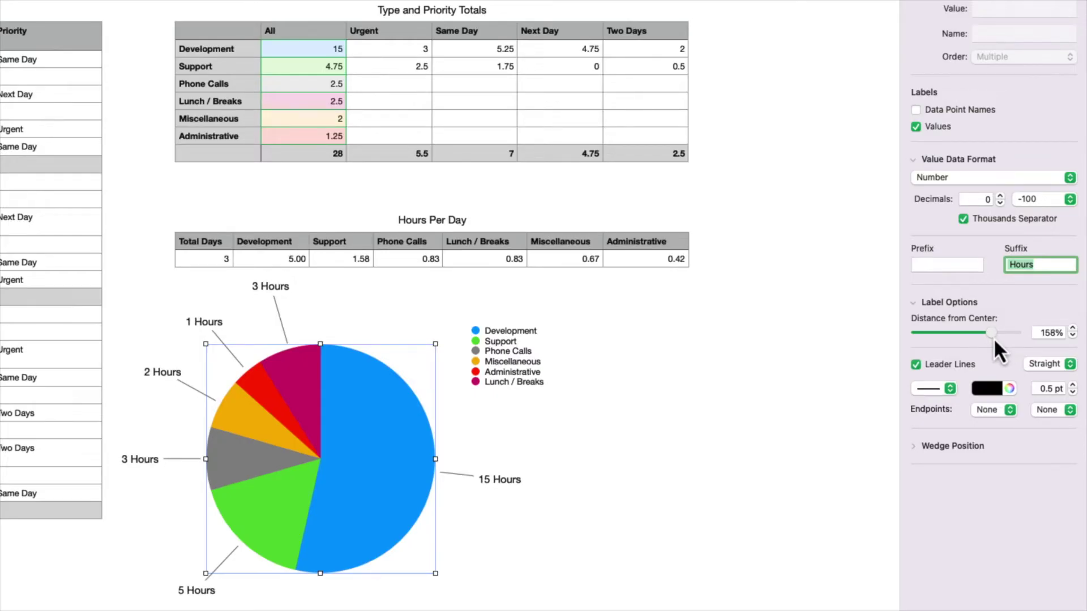
pyautogui.click(916, 365)
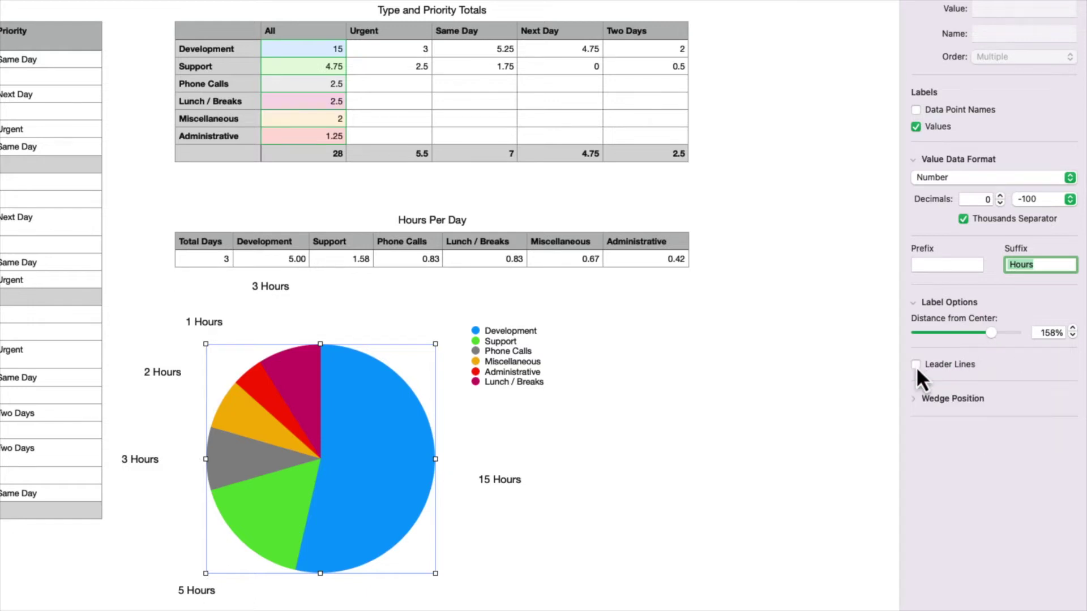
pyautogui.click(916, 365)
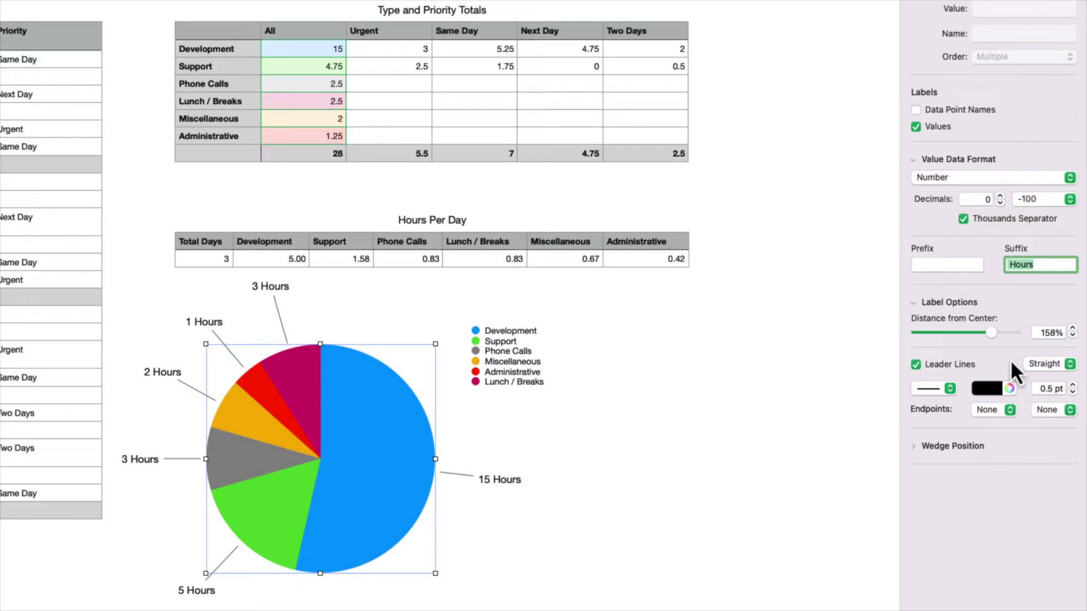
pyautogui.click(1053, 368)
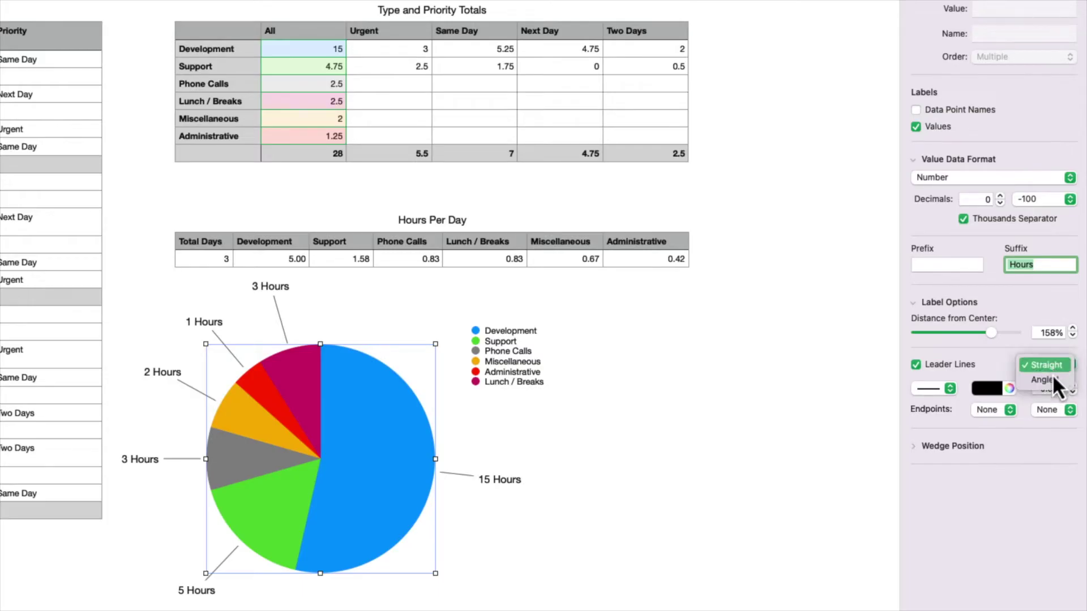
pyautogui.click(1048, 380)
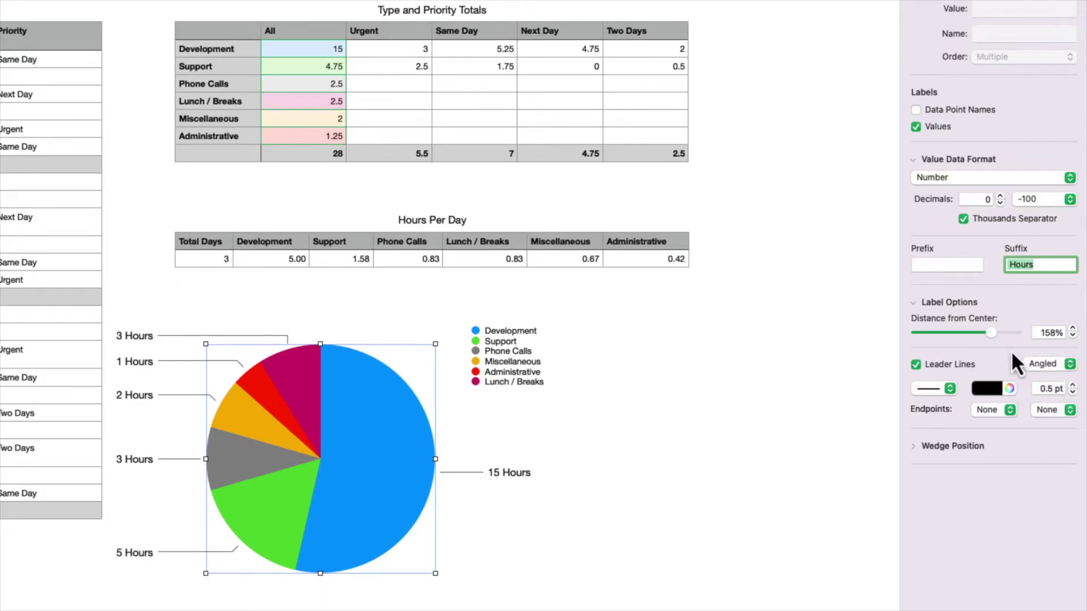
pyautogui.moveTo(993, 333); pyautogui.dragTo(956, 338)
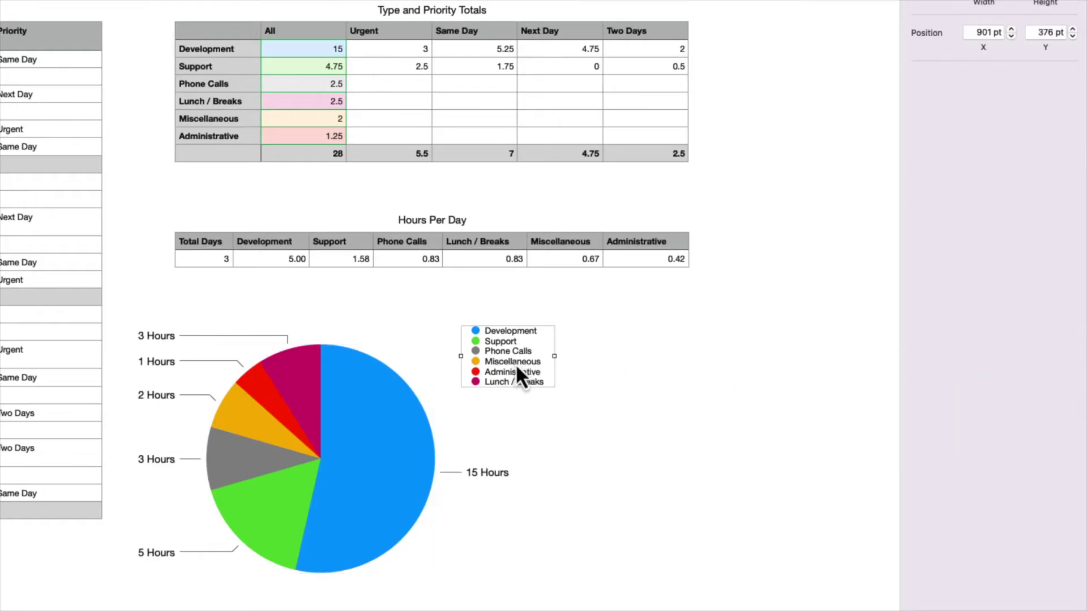
pyautogui.moveTo(516, 365); pyautogui.dragTo(488, 360)
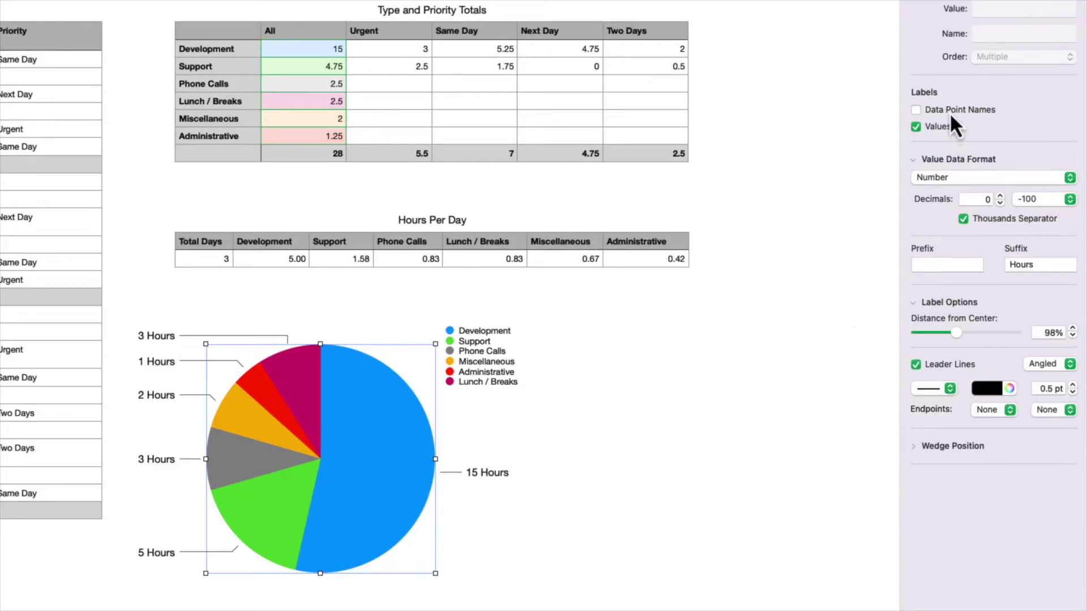
# Step: Show Data Point Names on the wedge labels and nudge the pie chart slightly right
pyautogui.click(917, 111)
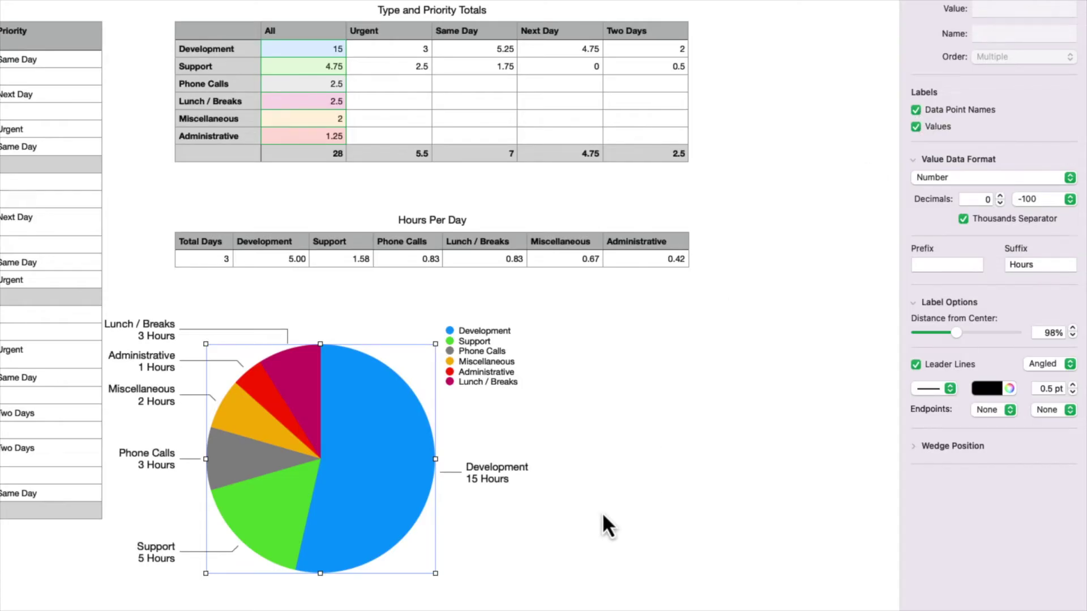
pyautogui.click(621, 501)
pyautogui.click(385, 453)
pyautogui.moveTo(384, 453); pyautogui.dragTo(415, 456)
pyautogui.press('Escape')
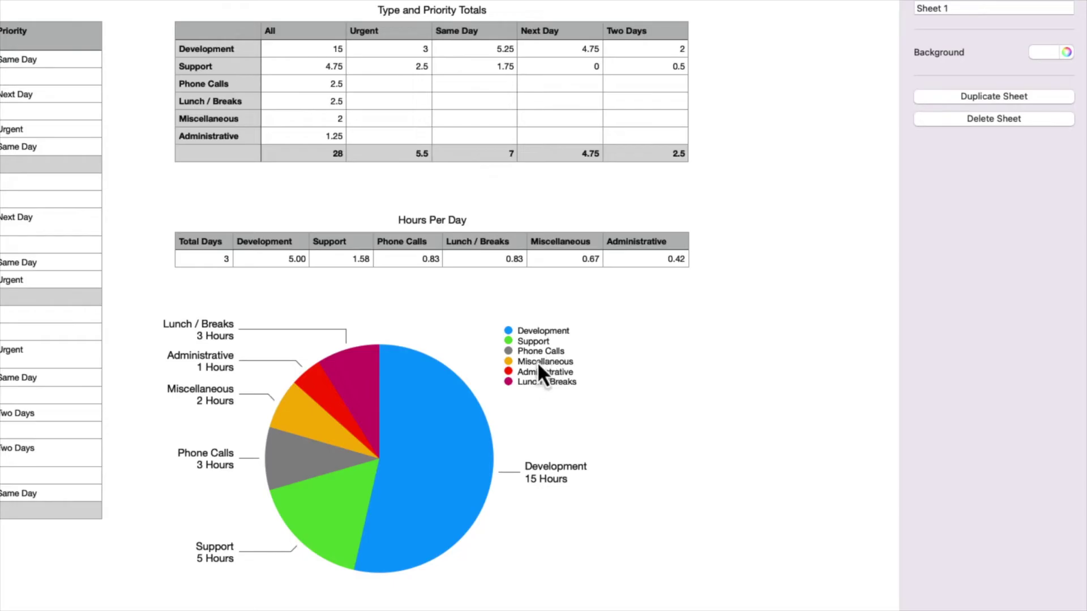
# Step: Turn off the pie chart's Legend option in the Chart settings
pyautogui.click(429, 459)
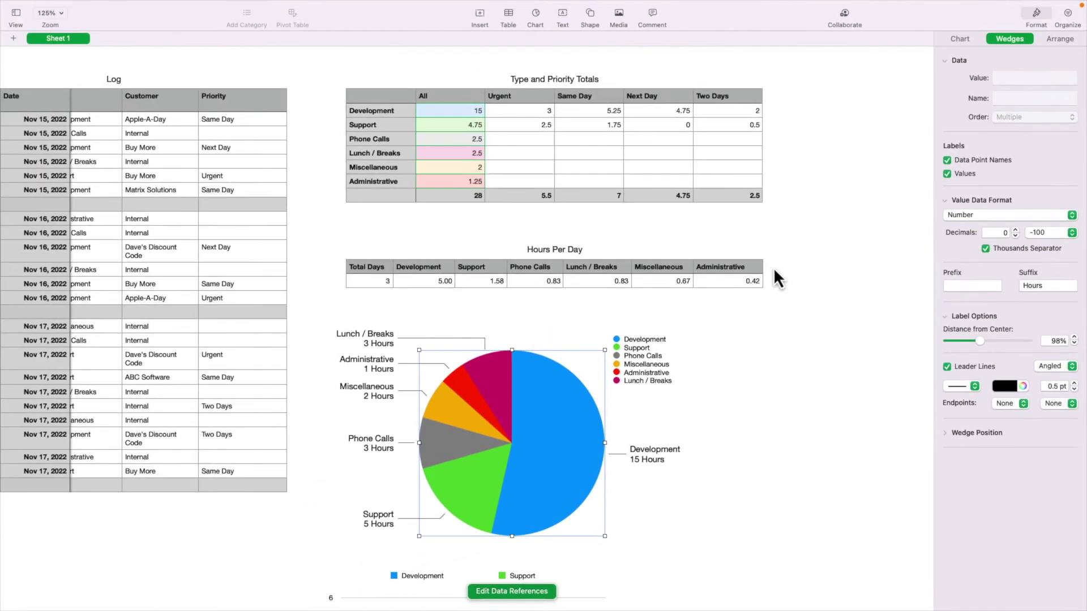
pyautogui.click(959, 39)
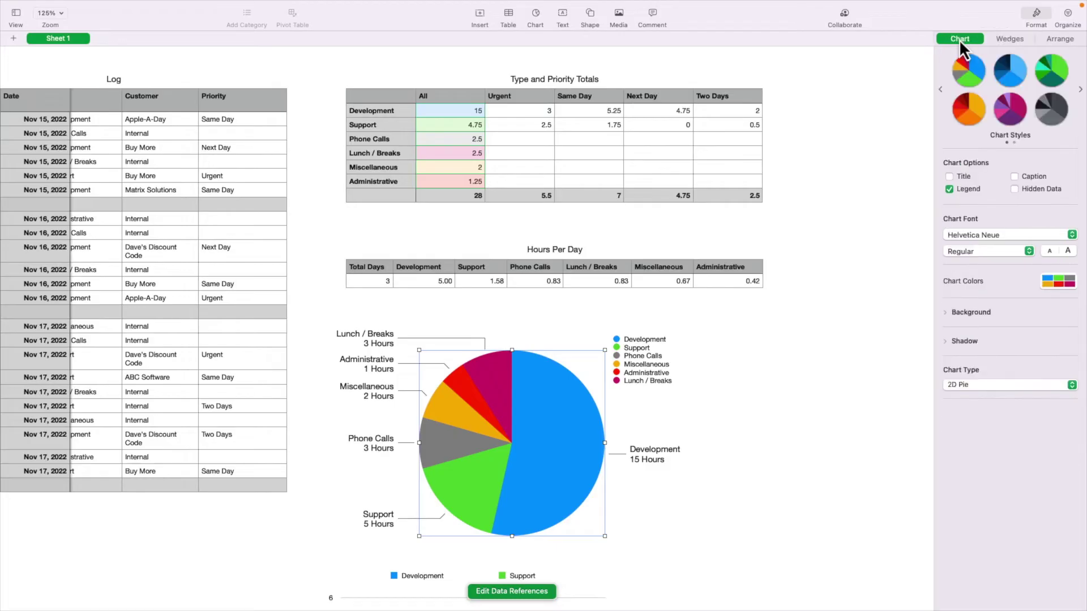
pyautogui.click(949, 189)
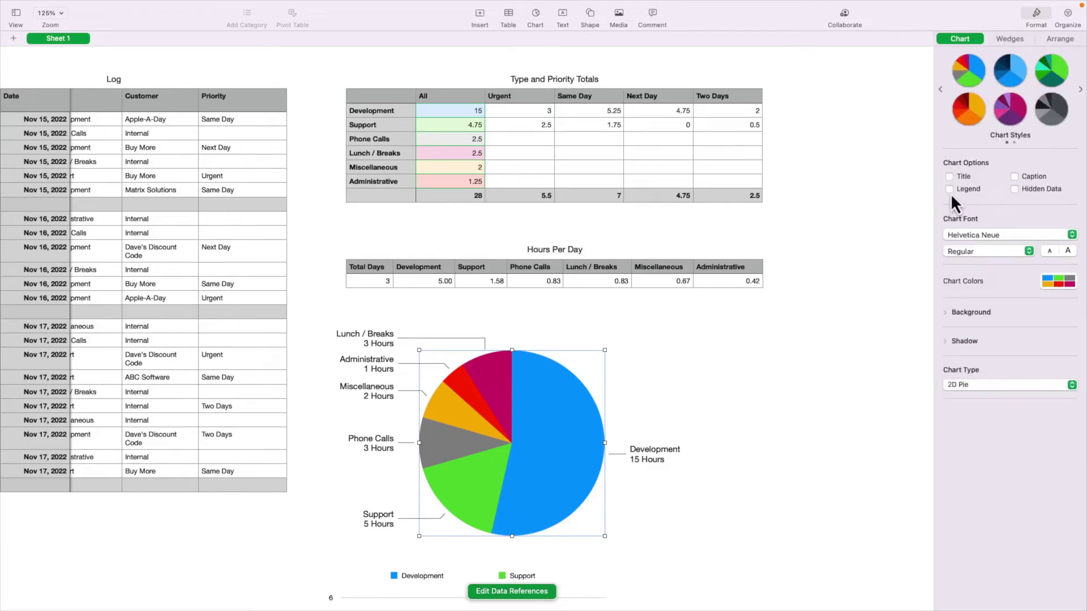
# Step: Explode all pie wedges by setting Distance from Center to 12%
pyautogui.click(1009, 40)
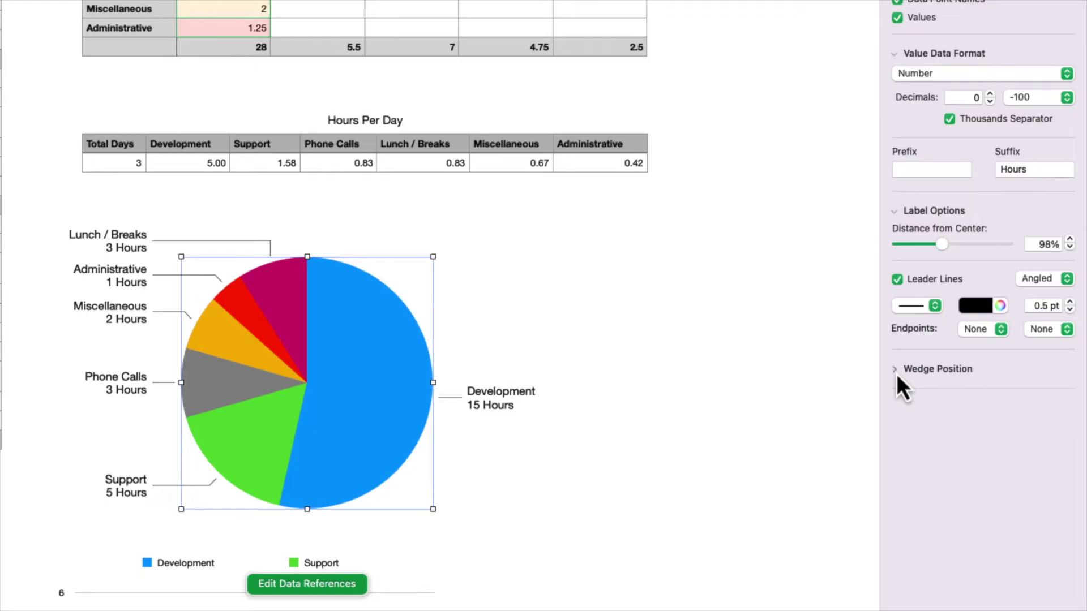
pyautogui.click(897, 374)
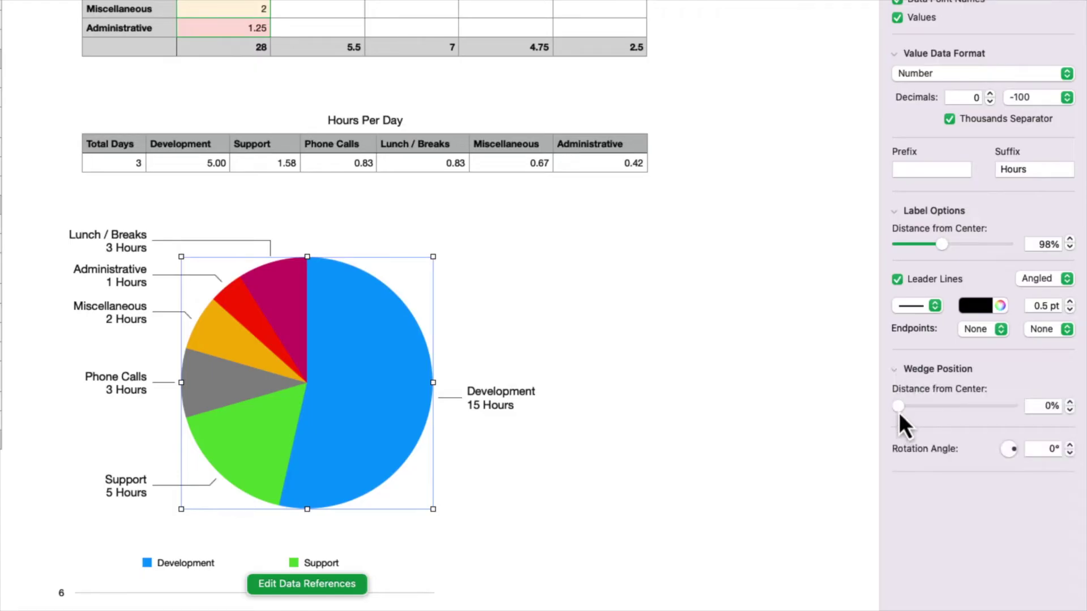
pyautogui.moveTo(899, 412)
pyautogui.mouseDown()
pyautogui.moveTo(922, 412)
pyautogui.moveTo(912, 412)
pyautogui.mouseUp()
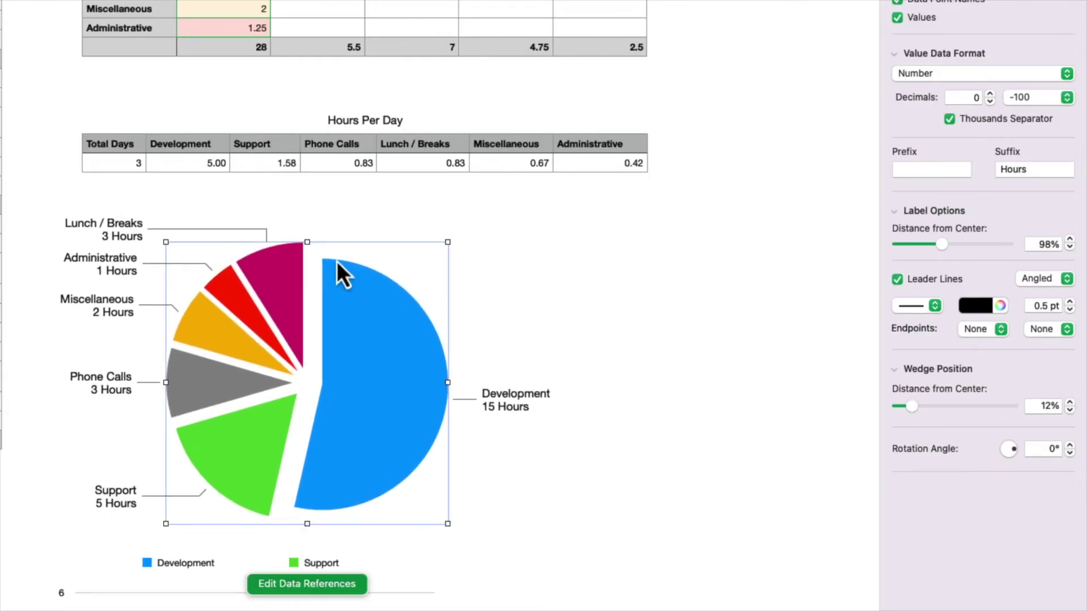
pyautogui.click(259, 426)
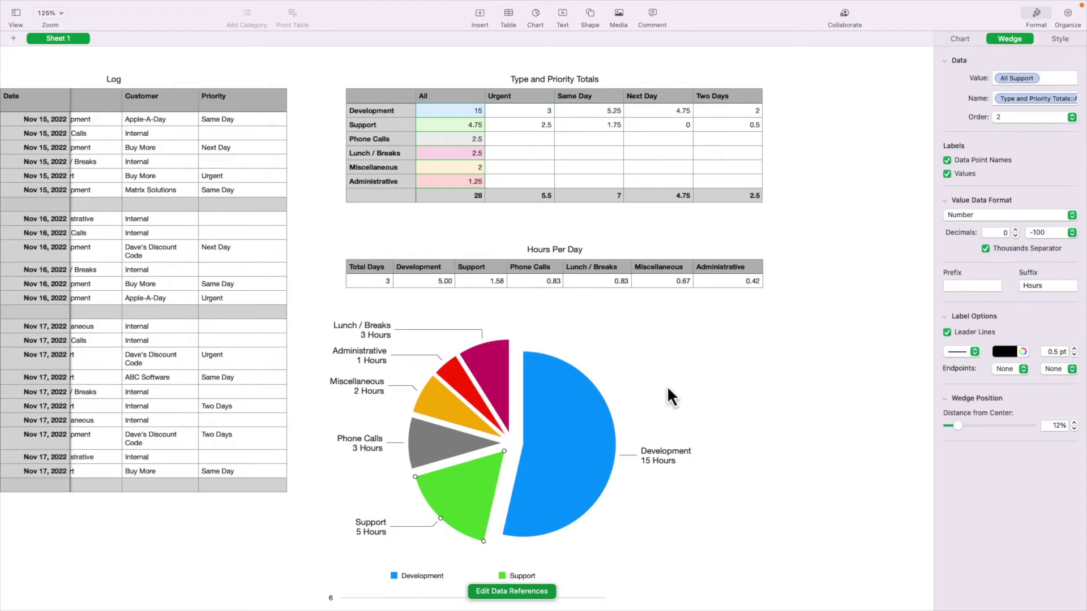
# Step: Drag the Support, Development and Lunch / Breaks wedges out, then undo so every wedge is back at 0%
pyautogui.moveTo(467, 487)
pyautogui.mouseDown()
pyautogui.moveTo(438, 504)
pyautogui.moveTo(466, 487)
pyautogui.moveTo(442, 508)
pyautogui.moveTo(453, 494)
pyautogui.mouseUp()
pyautogui.moveTo(576, 451); pyautogui.dragTo(579, 453)
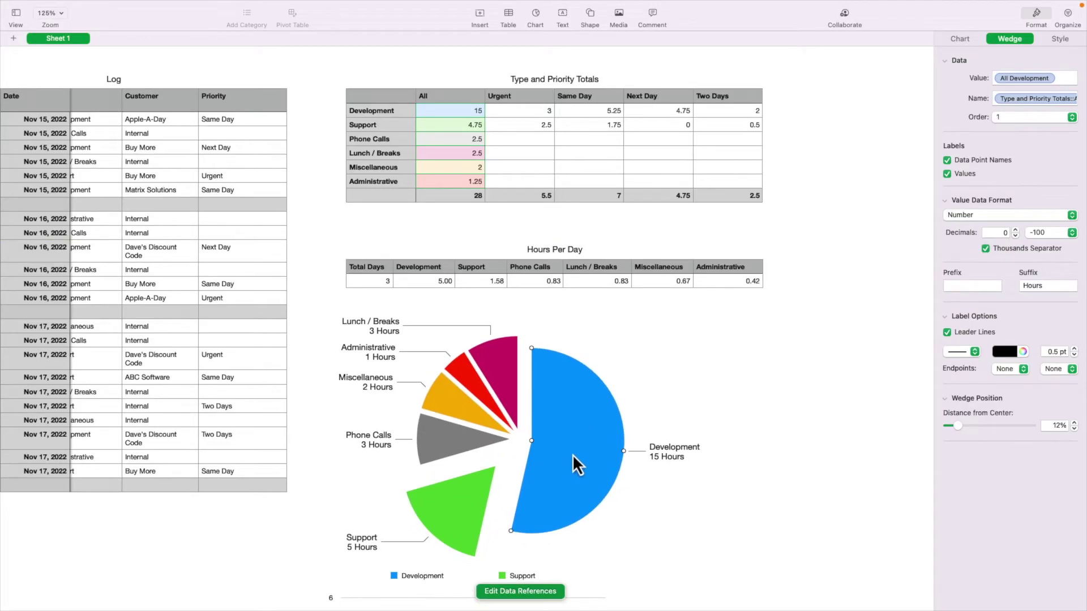
pyautogui.moveTo(573, 454); pyautogui.dragTo(603, 457)
pyautogui.click(509, 396)
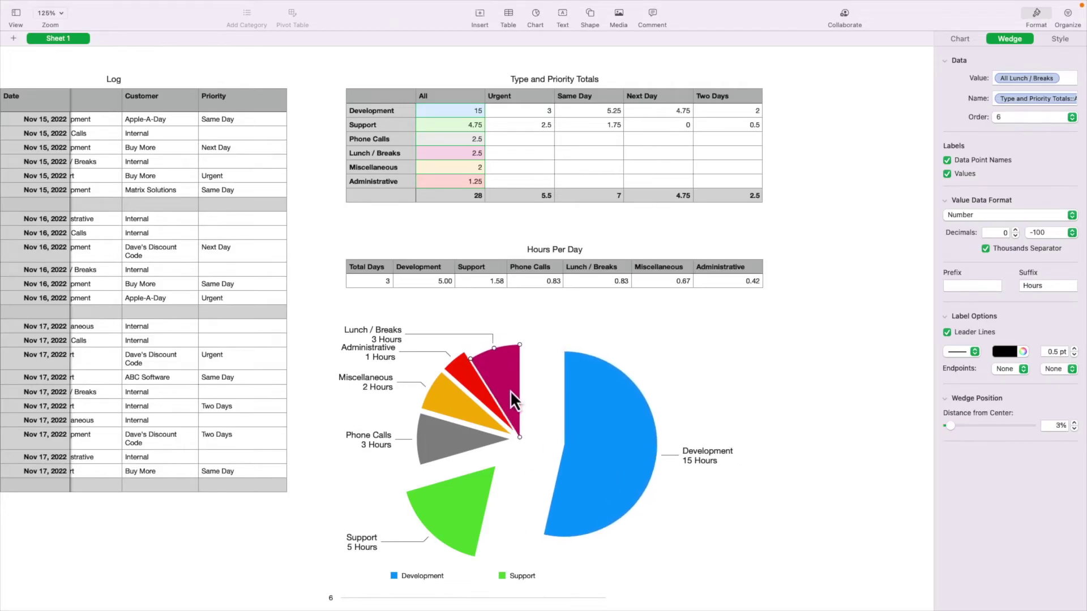
pyautogui.moveTo(510, 389); pyautogui.dragTo(507, 349)
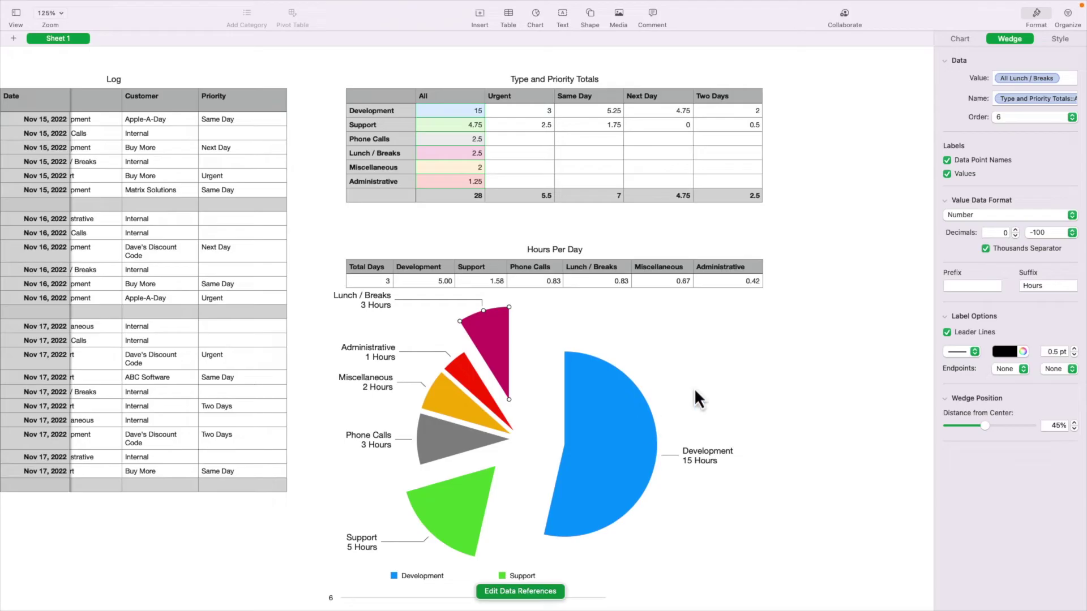
pyautogui.press('super+z')
pyautogui.press('super+z')
pyautogui.press('super+z')
pyautogui.press('super+z')
pyautogui.press('super+z')
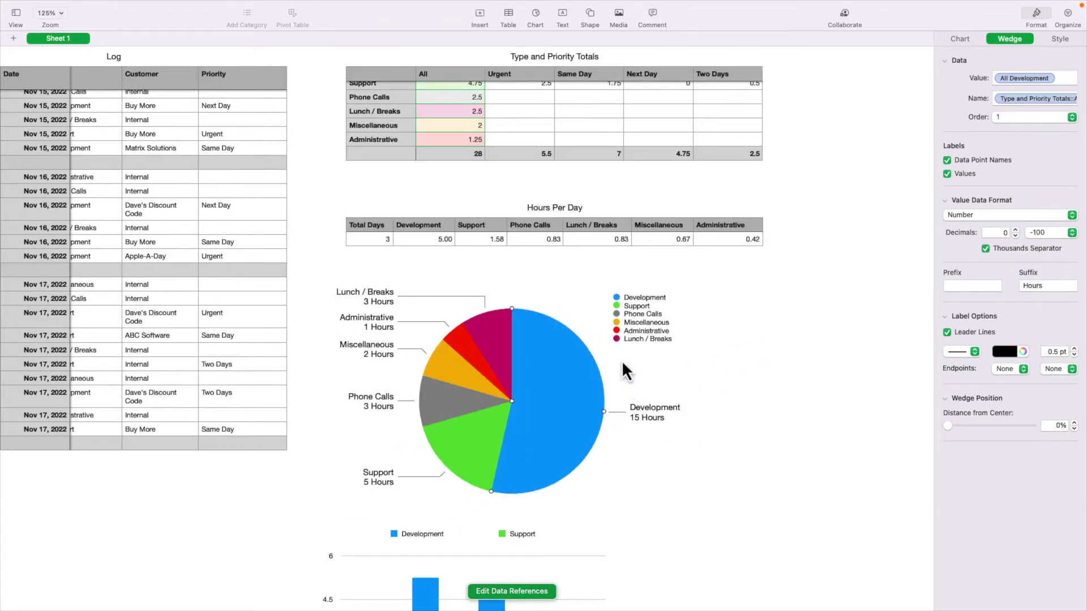
pyautogui.click(485, 446)
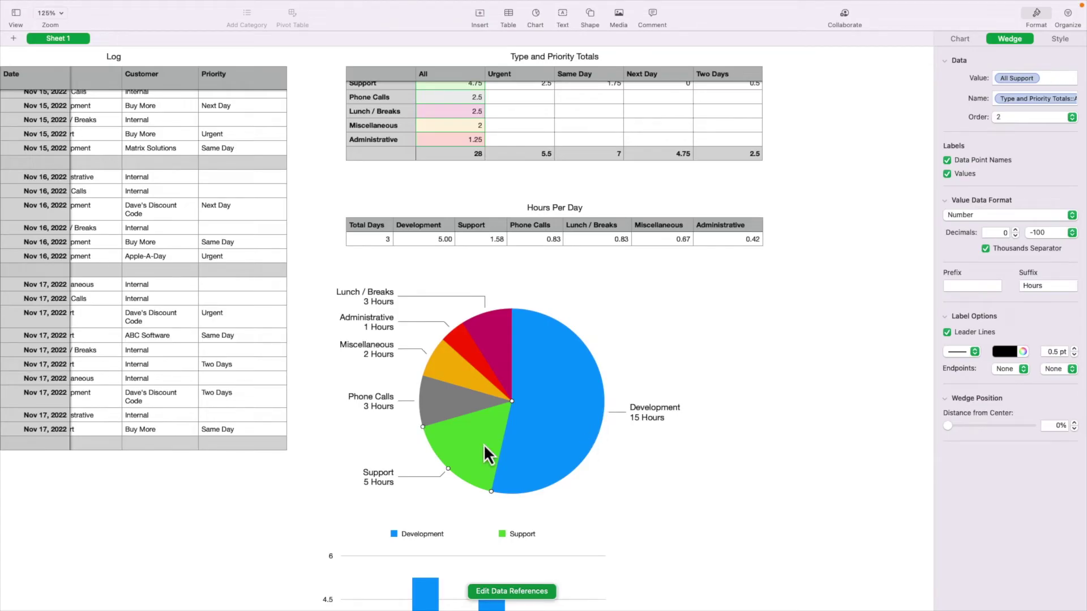
# Step: Pull the green Support wedge out 32% from the pie's centre and adjust its label display
pyautogui.moveTo(484, 443); pyautogui.dragTo(469, 461)
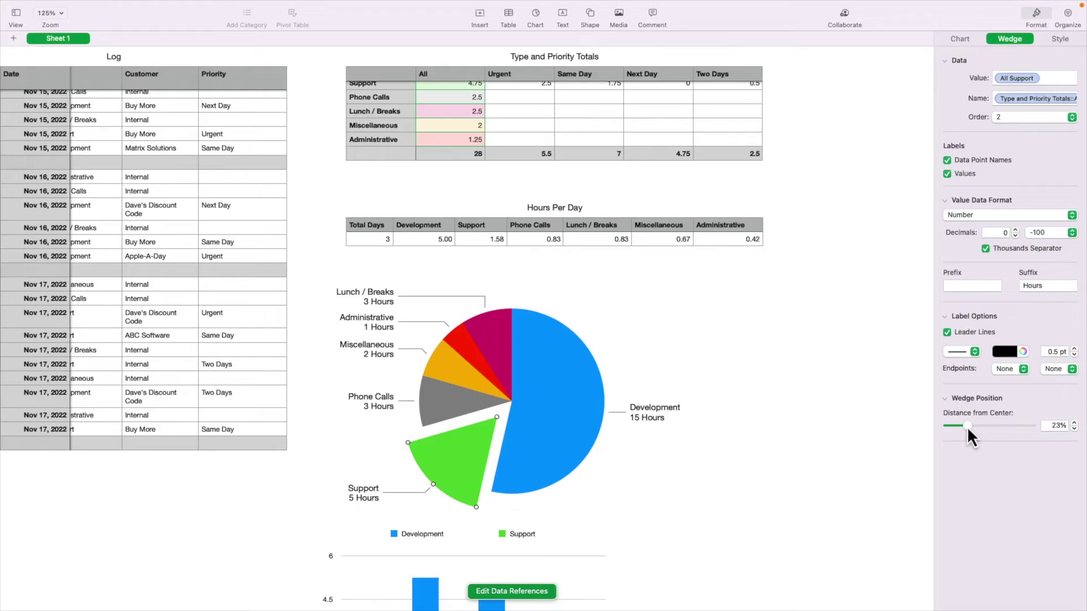
pyautogui.moveTo(967, 427)
pyautogui.mouseDown()
pyautogui.moveTo(983, 423)
pyautogui.moveTo(954, 431)
pyautogui.moveTo(985, 428)
pyautogui.moveTo(961, 433)
pyautogui.moveTo(974, 432)
pyautogui.mouseUp()
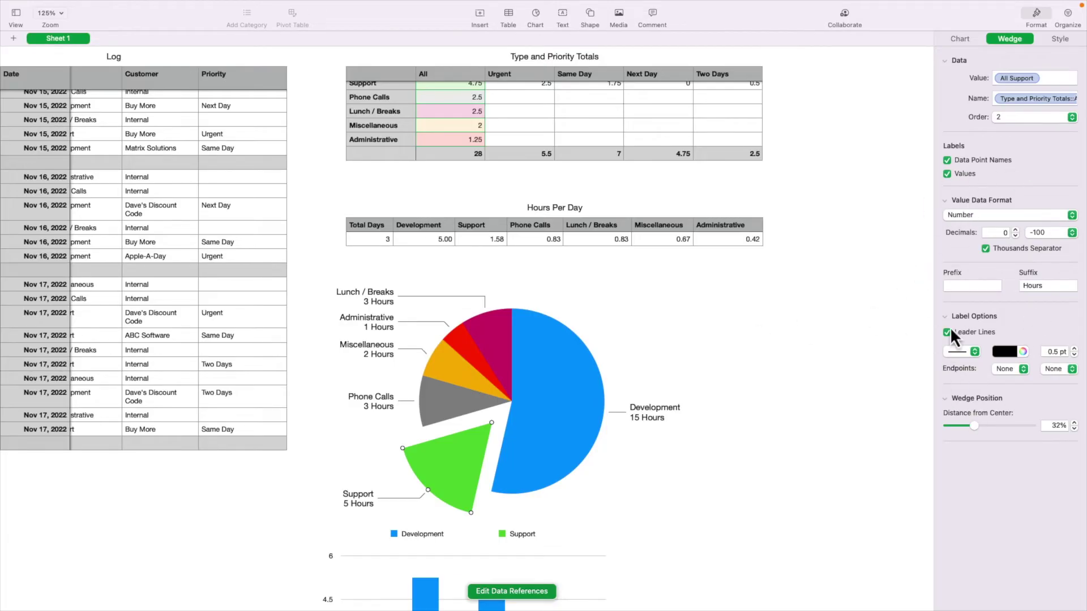
pyautogui.click(947, 174)
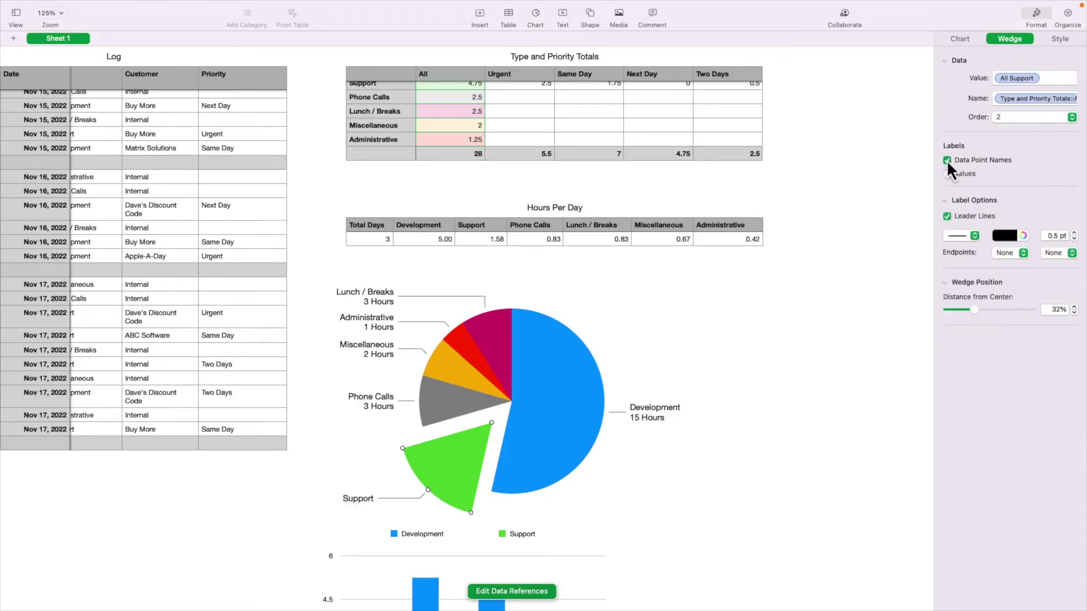
pyautogui.click(947, 160)
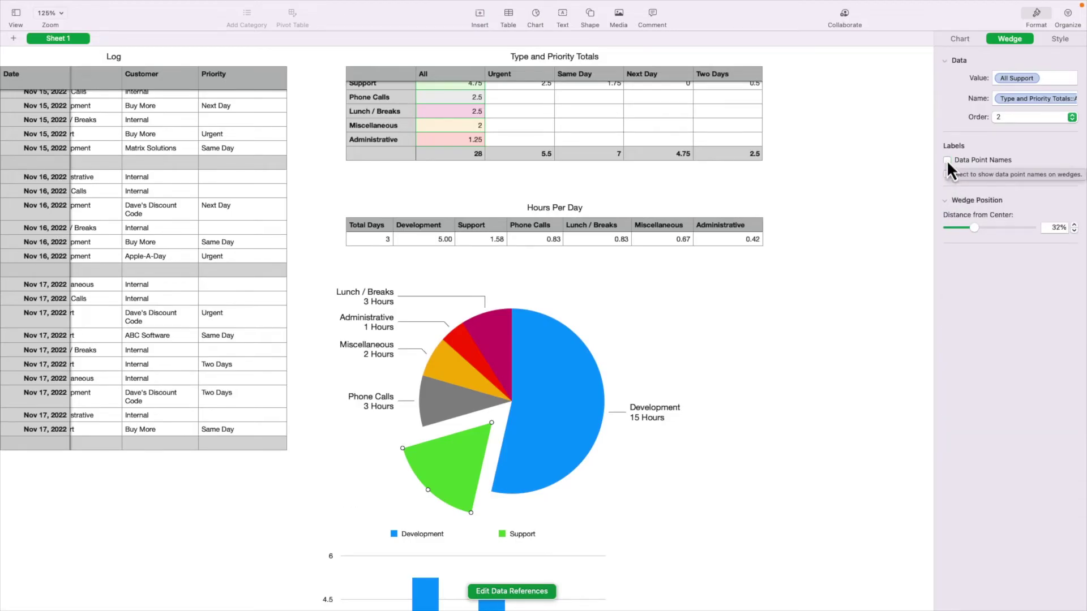
pyautogui.click(720, 325)
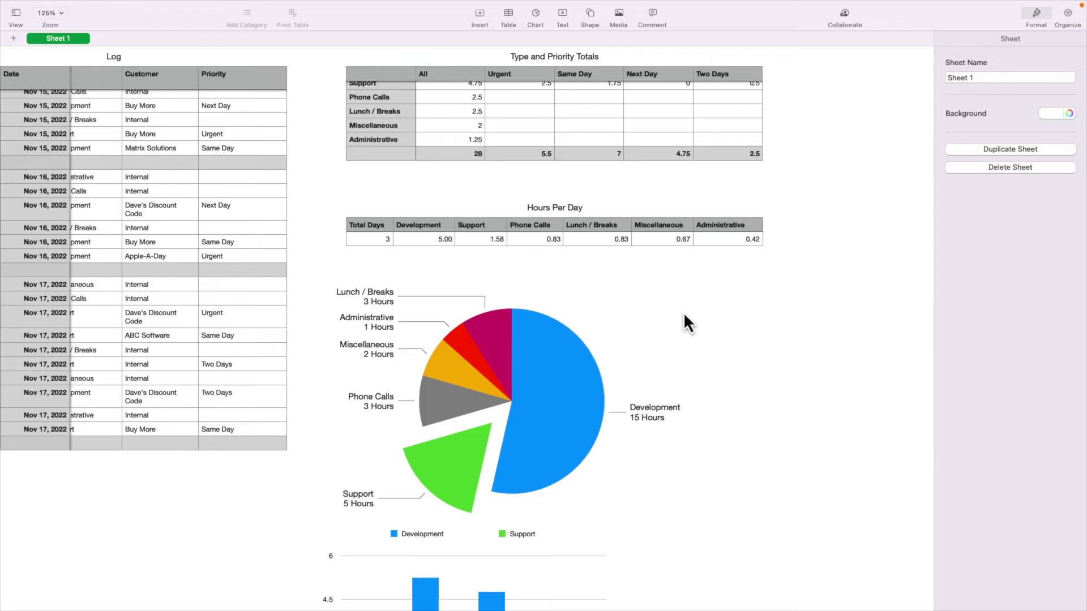
# Step: Turn on the pie chart's title and rename it 'Hours by Type'
pyautogui.click(549, 391)
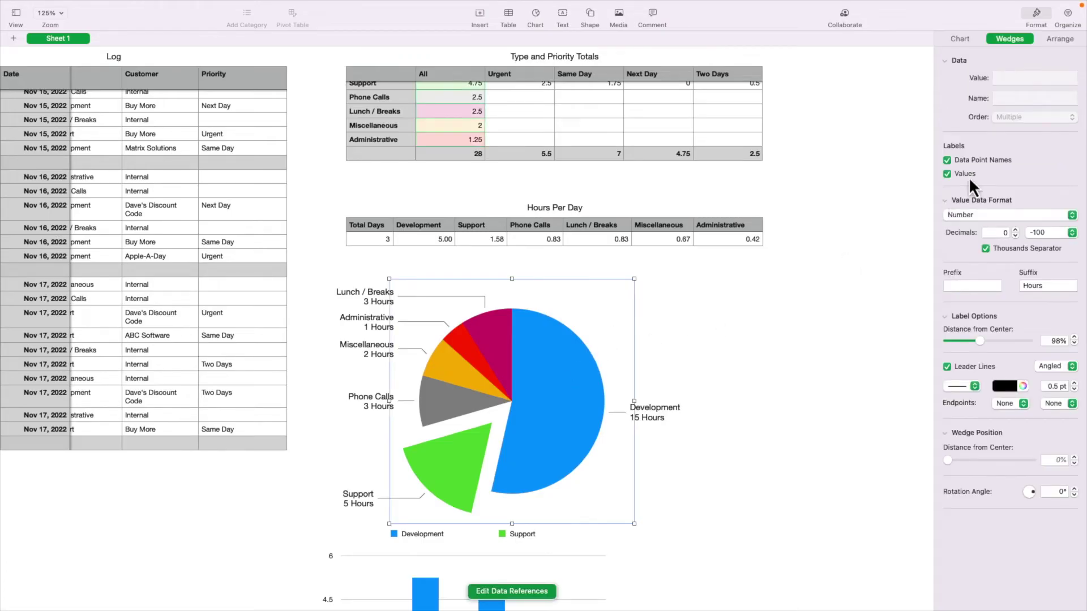
pyautogui.click(961, 38)
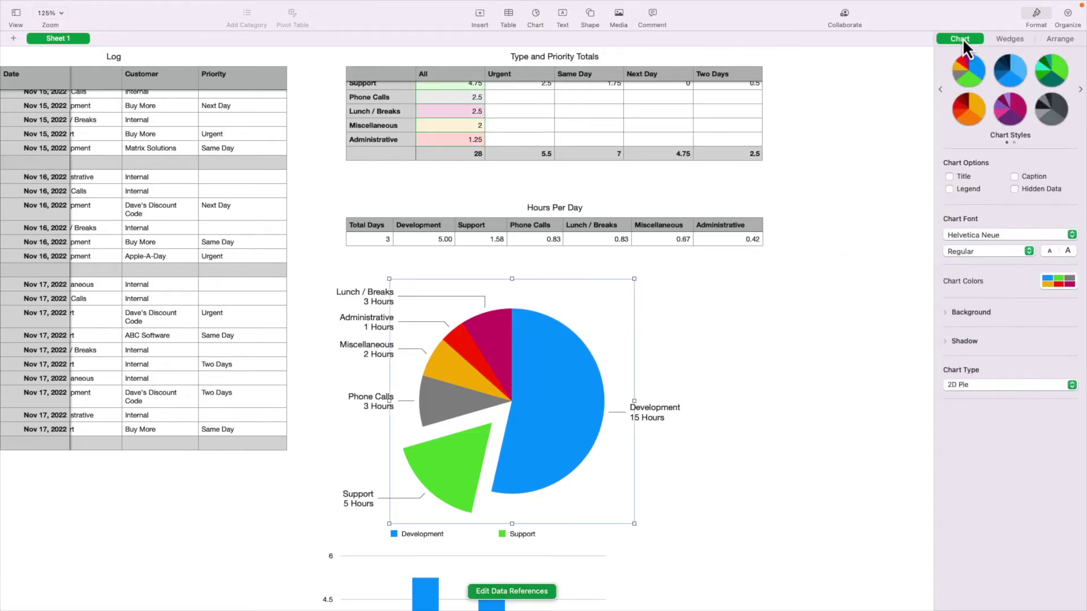
pyautogui.click(950, 177)
pyautogui.doubleClick(511, 266)
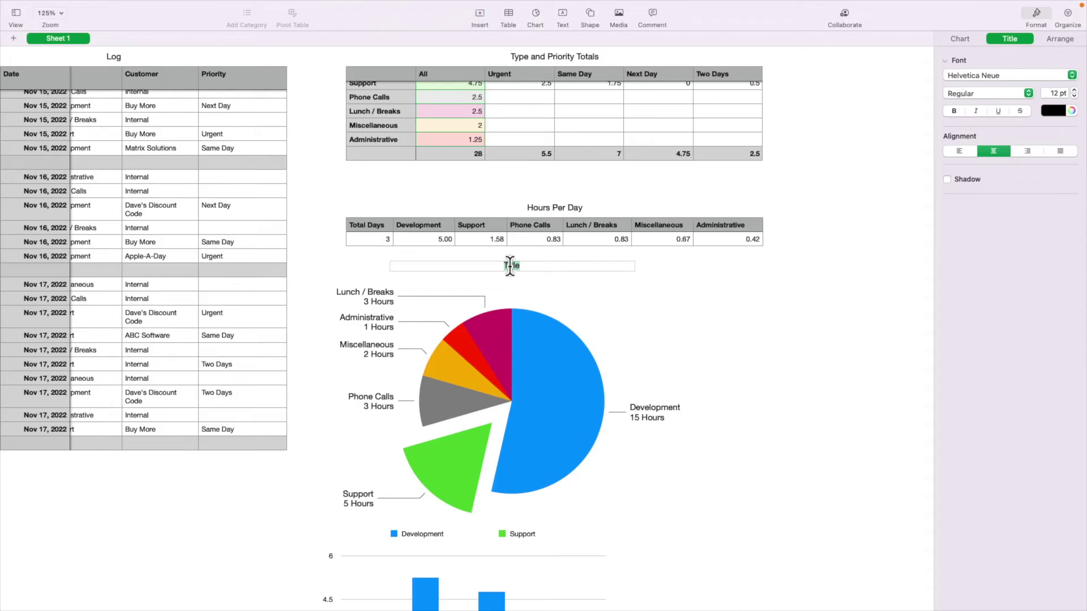
pyautogui.write('Hours B')
pyautogui.press('BackSpace')
pyautogui.write('by Type')
pyautogui.press('Escape')
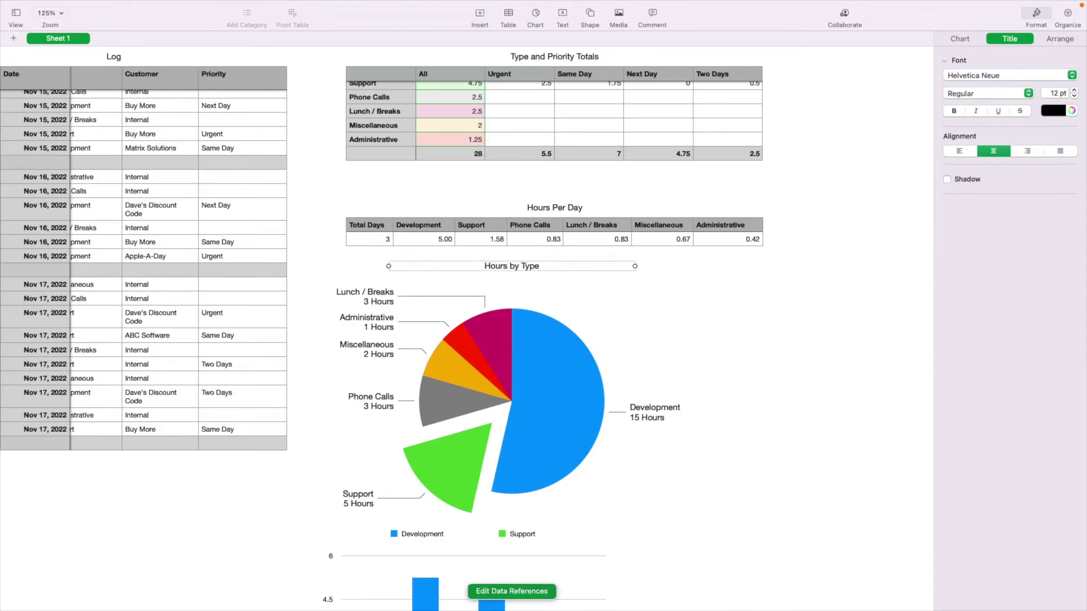
pyautogui.click(672, 333)
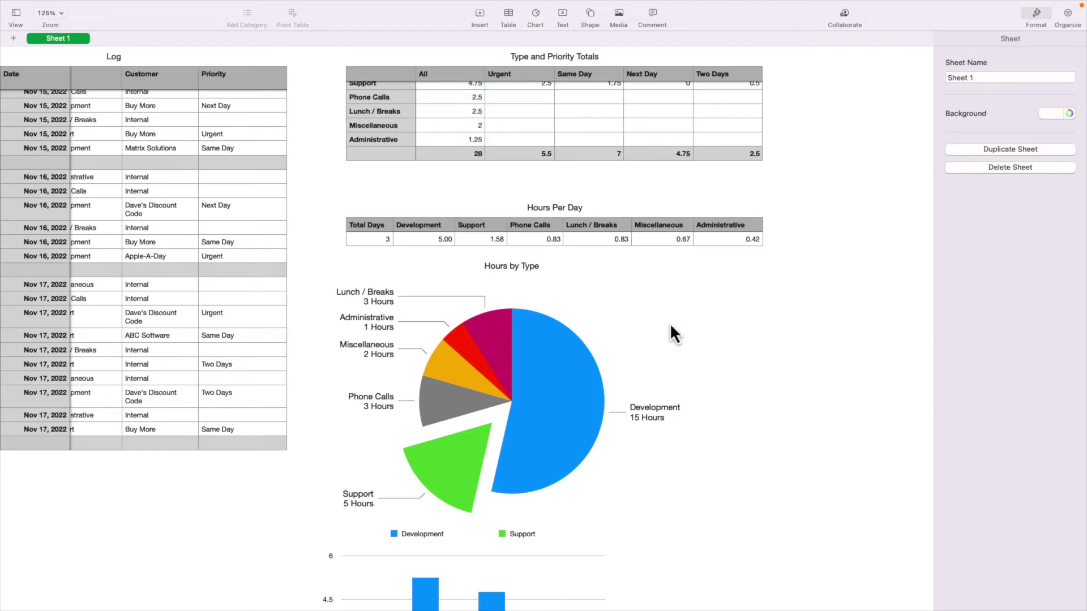
# Step: Drag the 3D column chart to the left and the 2D column chart beside it, lower right
pyautogui.scroll(-4, 671, 327)
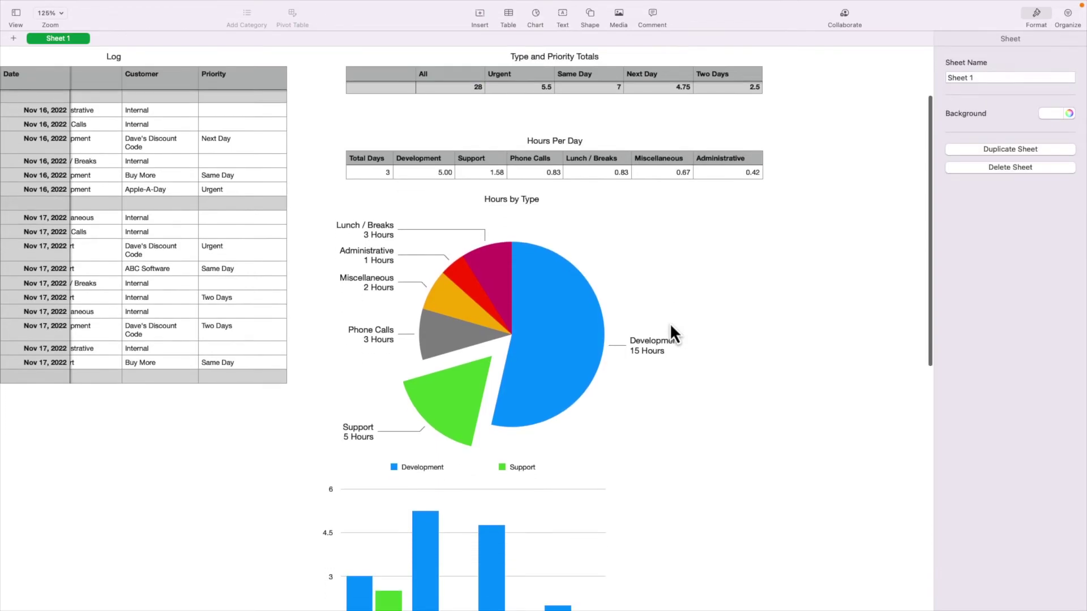
pyautogui.scroll(-8, 671, 323)
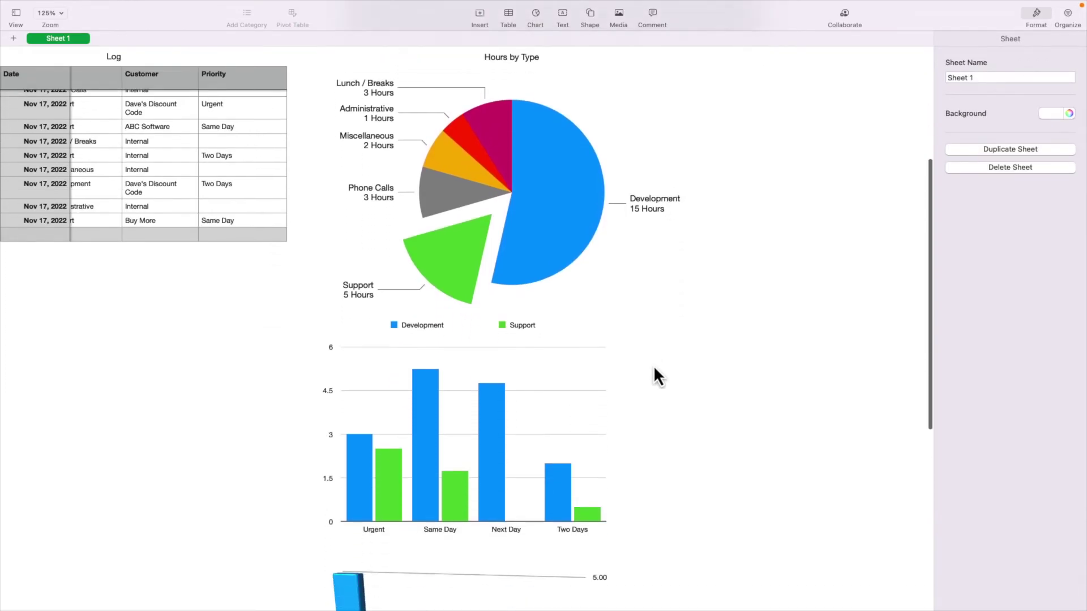
pyautogui.scroll(-10, 655, 369)
pyautogui.moveTo(511, 511); pyautogui.dragTo(181, 269)
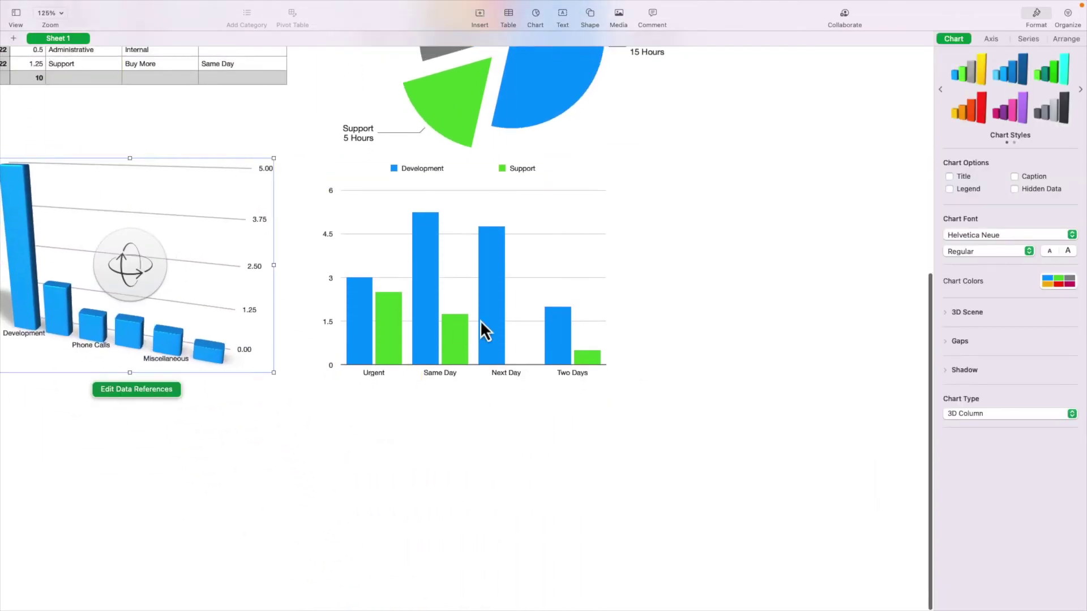
pyautogui.moveTo(480, 320); pyautogui.dragTo(523, 385)
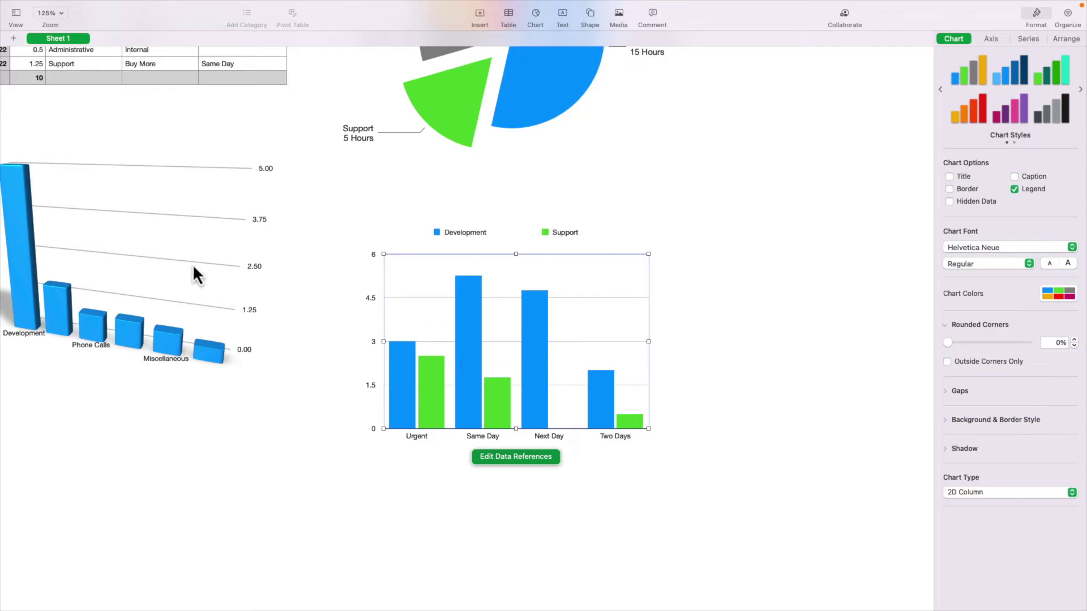
pyautogui.moveTo(192, 264); pyautogui.dragTo(155, 264)
pyautogui.moveTo(443, 312); pyautogui.dragTo(463, 330)
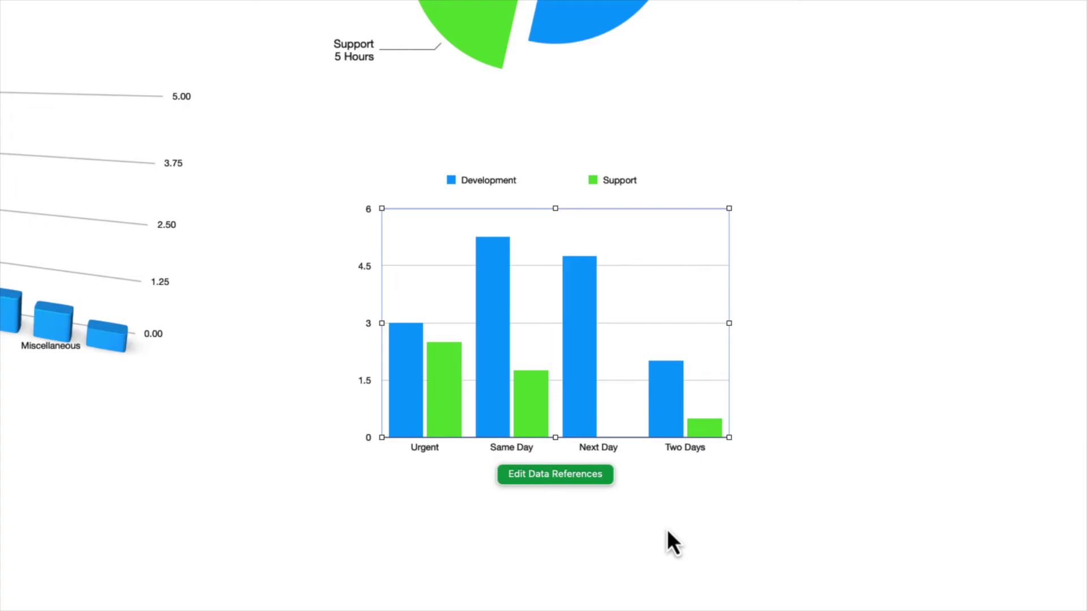
pyautogui.press('super+alt+i')
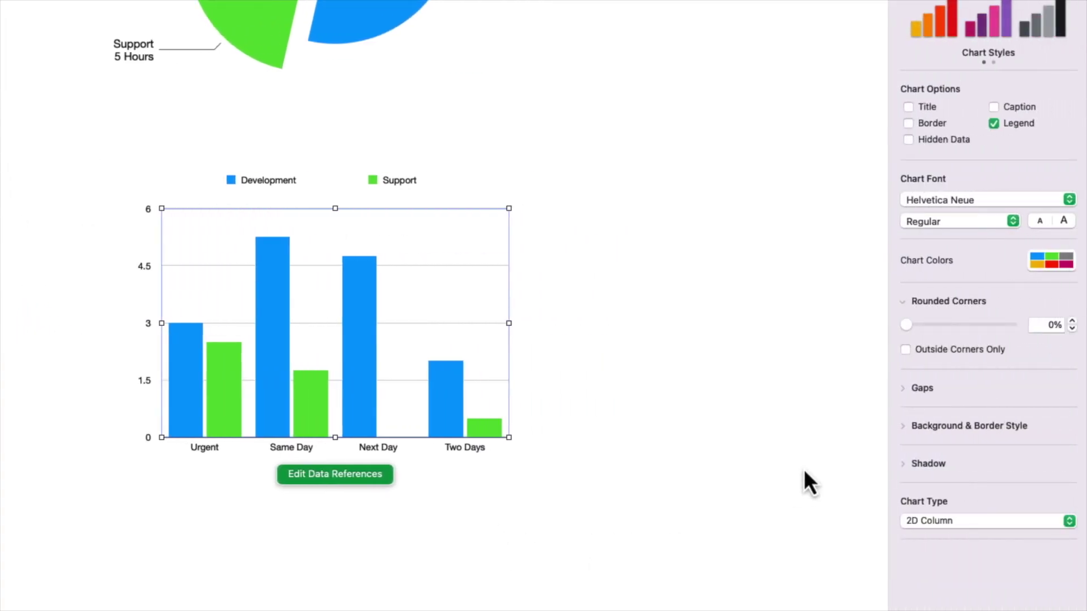
# Step: Round the column chart's bar corners 50%, outside corners only
pyautogui.click(909, 125)
pyautogui.click(909, 125)
pyautogui.moveTo(915, 327); pyautogui.dragTo(951, 332)
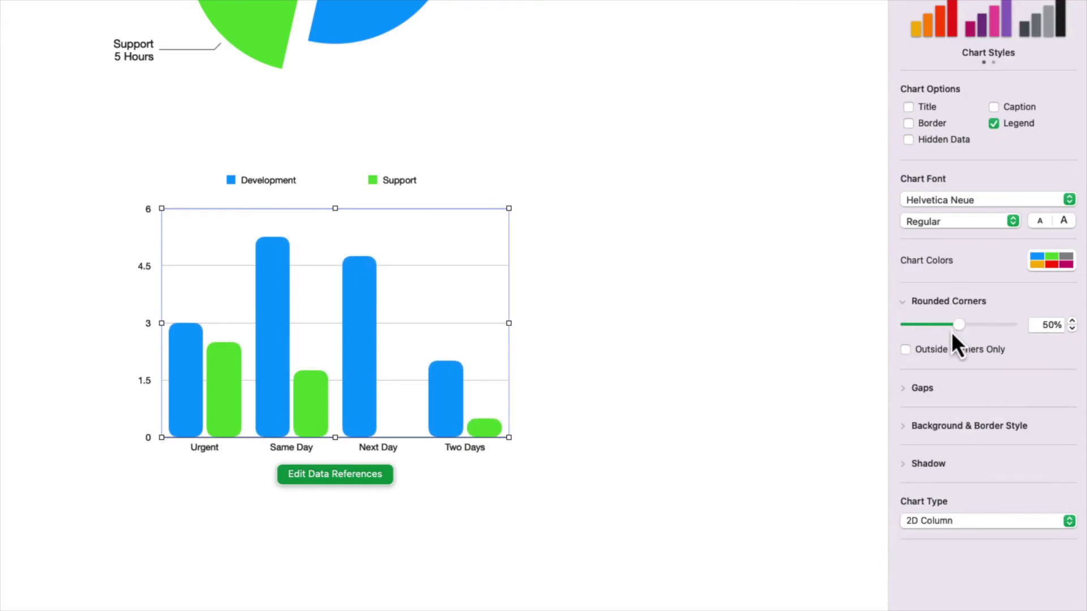
pyautogui.click(906, 351)
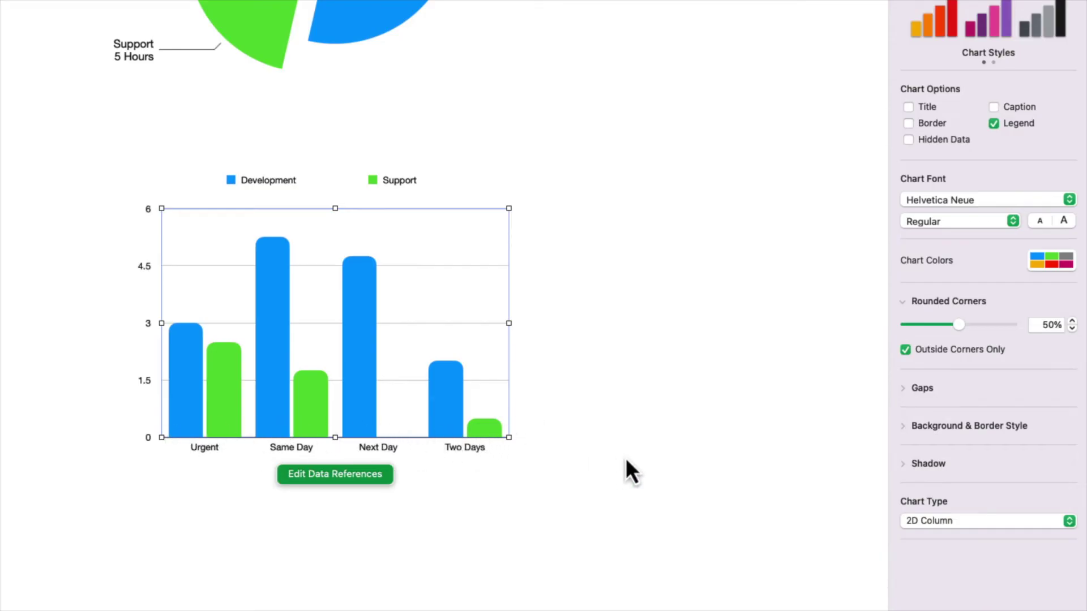
# Step: Set the column gaps to 0% between columns and 60% between sets
pyautogui.click(902, 389)
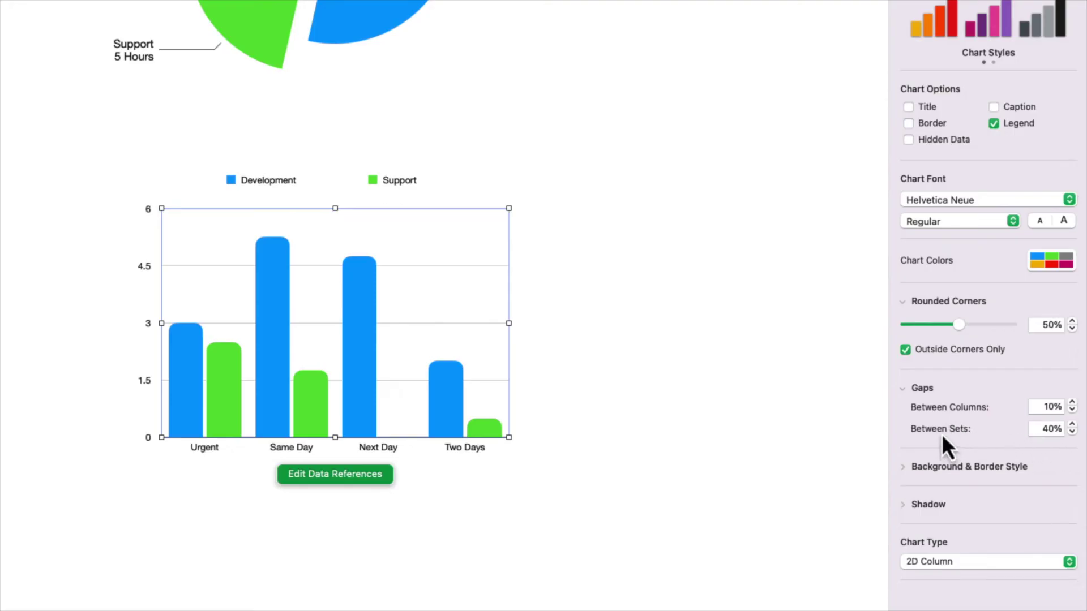
pyautogui.click(1072, 425)
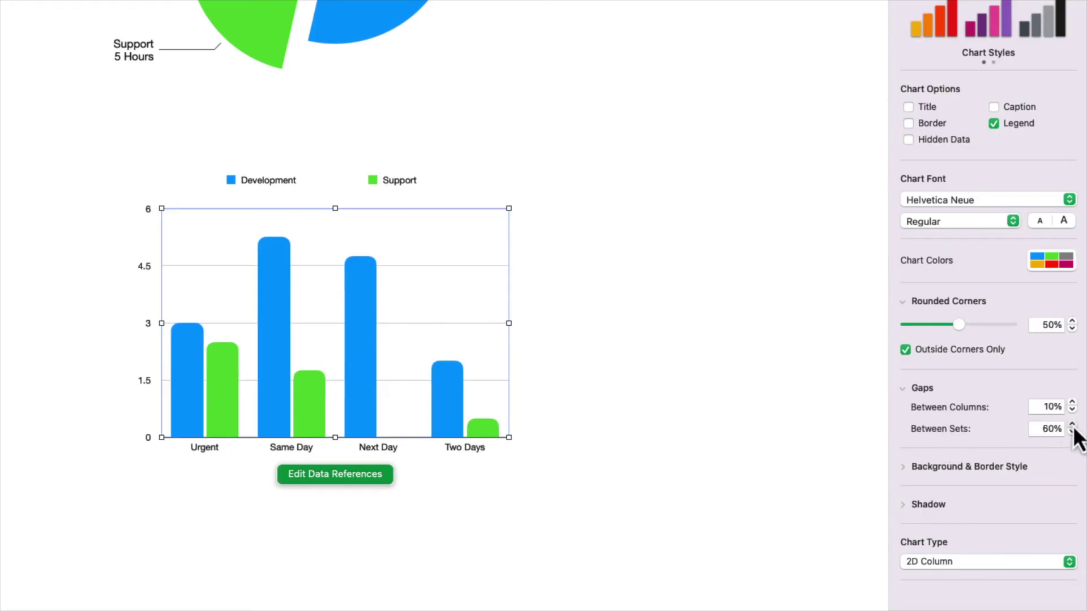
pyautogui.click(1073, 426)
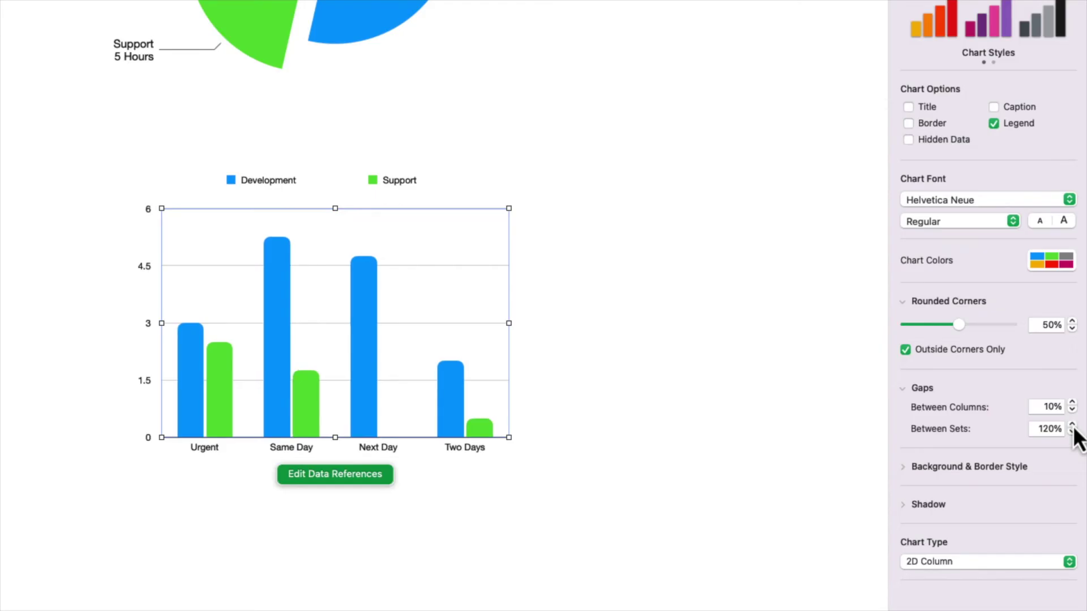
pyautogui.click(1073, 426)
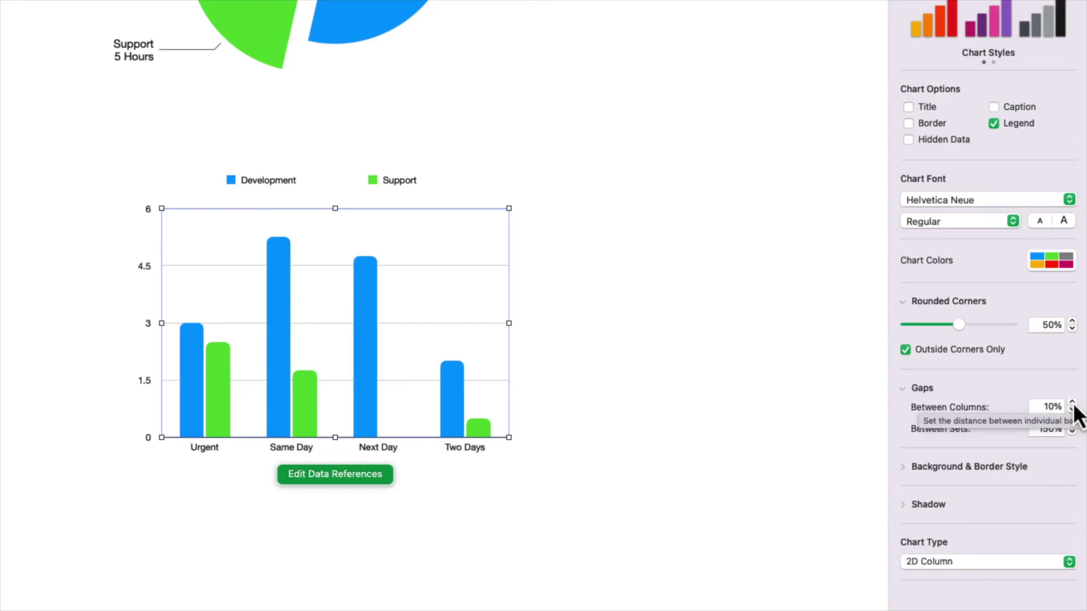
pyautogui.click(1072, 403)
pyautogui.click(1072, 404)
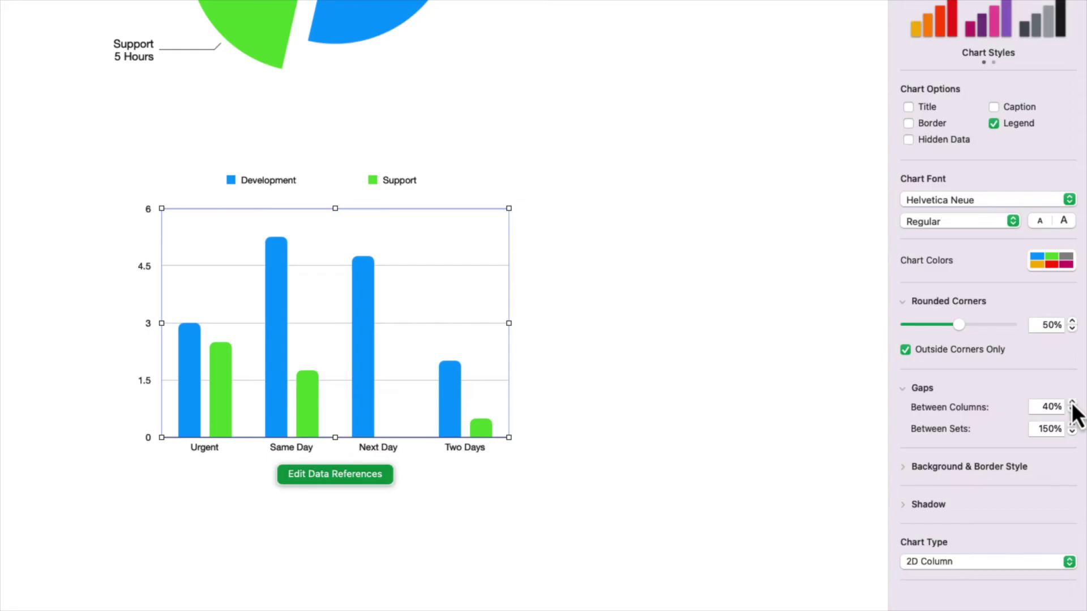
pyautogui.click(1072, 403)
pyautogui.click(1072, 411)
pyautogui.click(1072, 410)
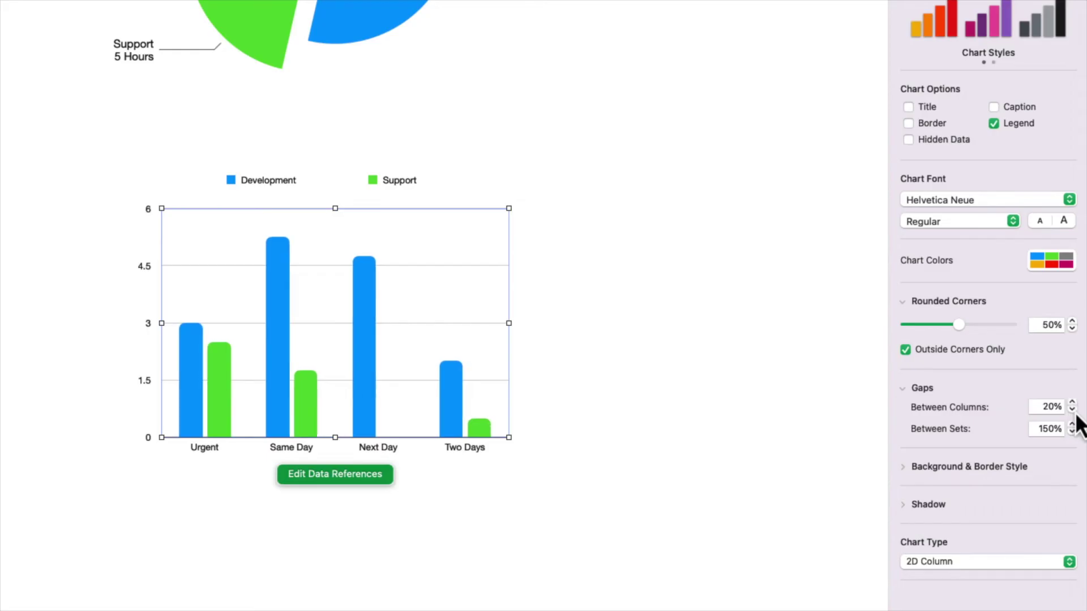
pyautogui.click(1073, 410)
pyautogui.click(1073, 411)
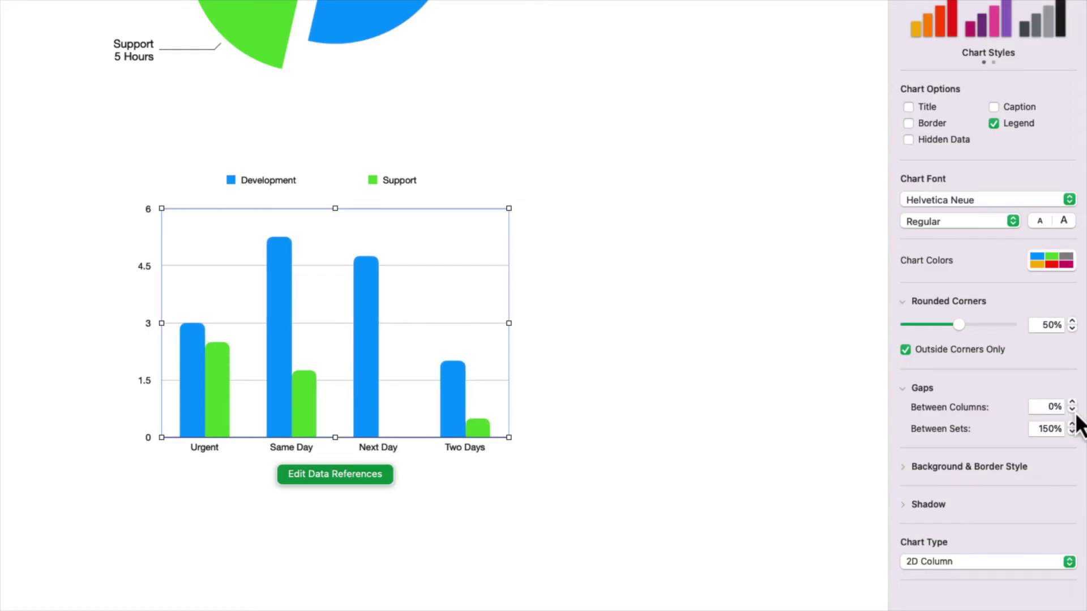
pyautogui.click(1073, 433)
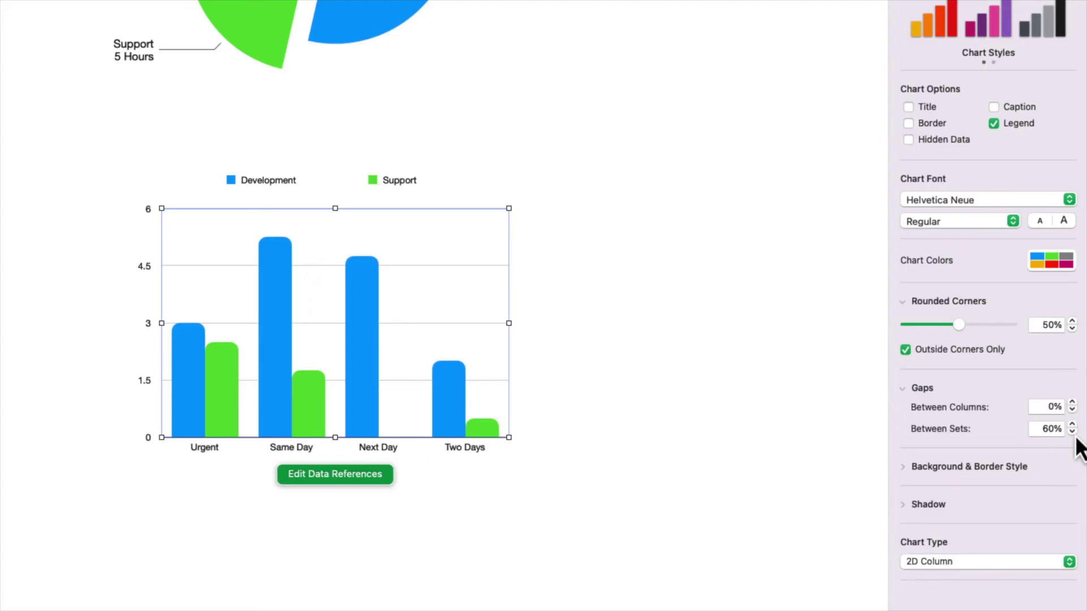
# Step: Select the 3D column chart at left and turn it so its bars face the viewer
pyautogui.hscroll(-5, 790, 415)
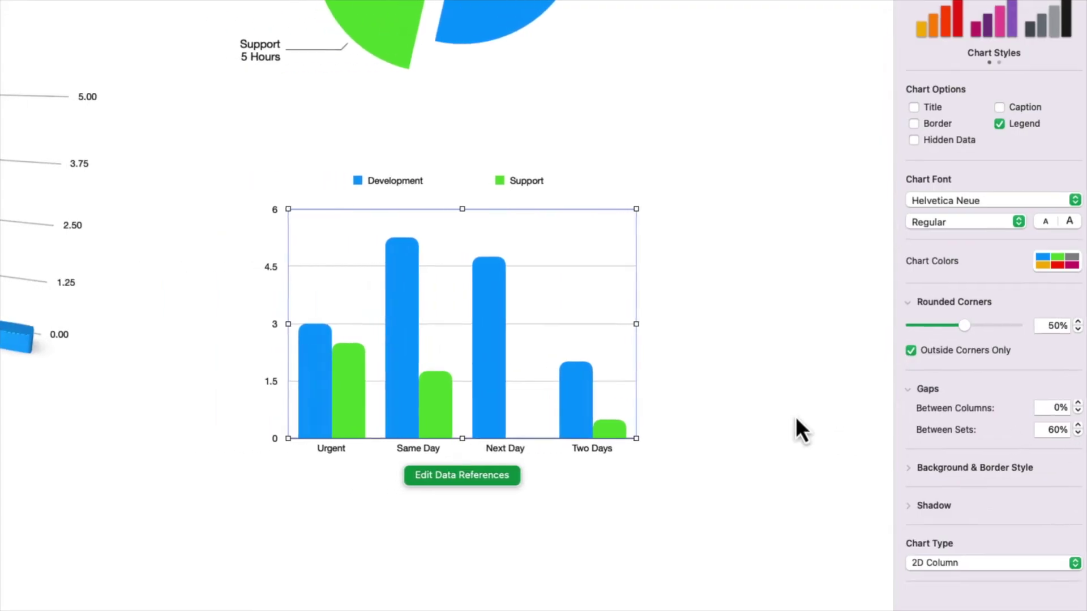
pyautogui.click(1, 282)
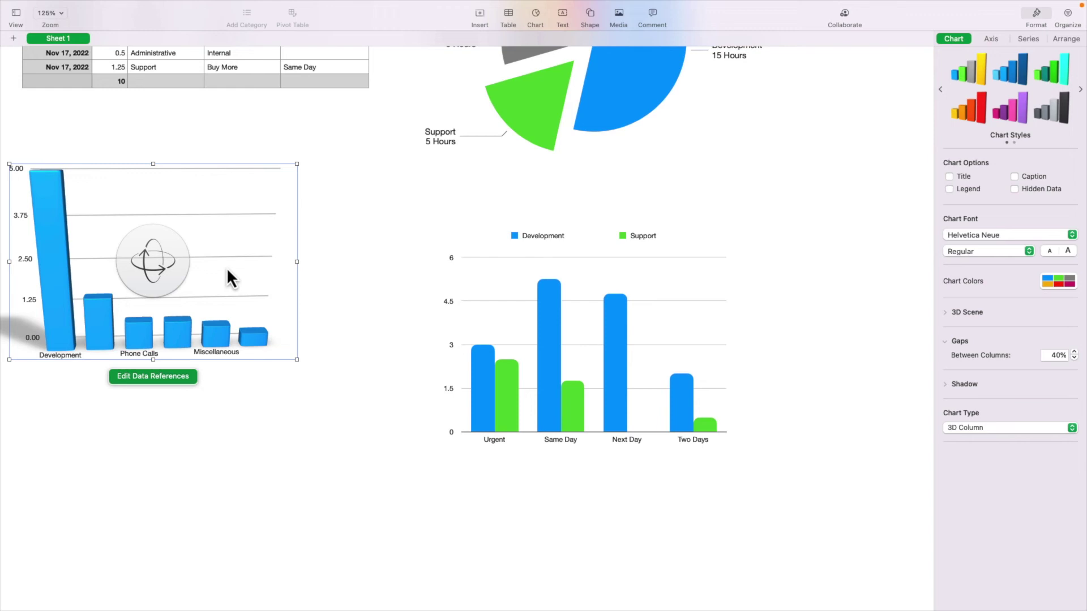
pyautogui.scroll(4, 227, 267)
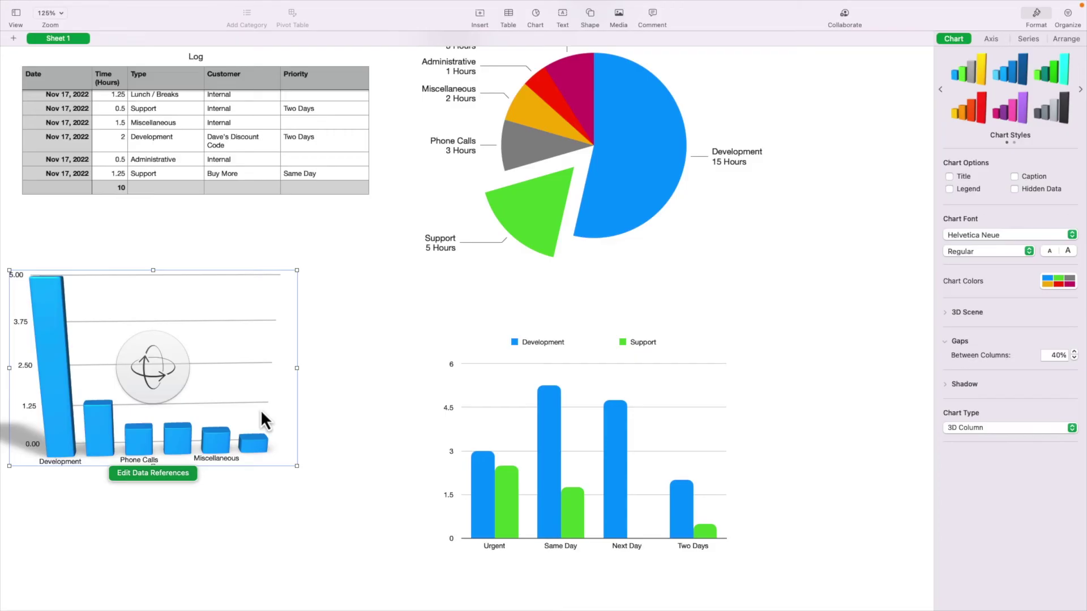
# Step: Try the blue, green, grey and purple chart styles on the pie, then apply red-orange
pyautogui.scroll(5, 534, 354)
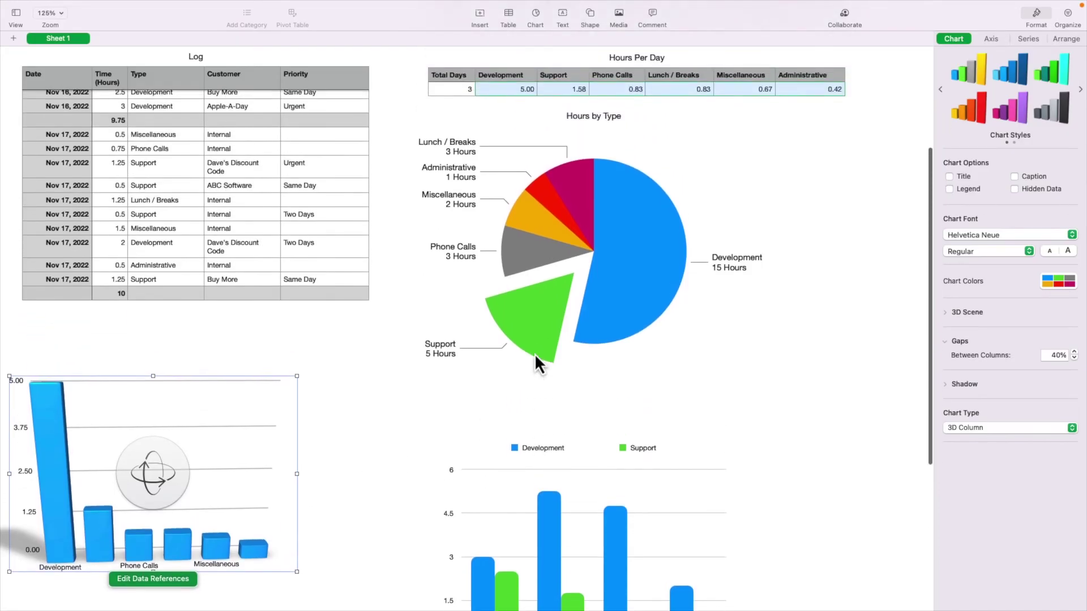
pyautogui.click(625, 305)
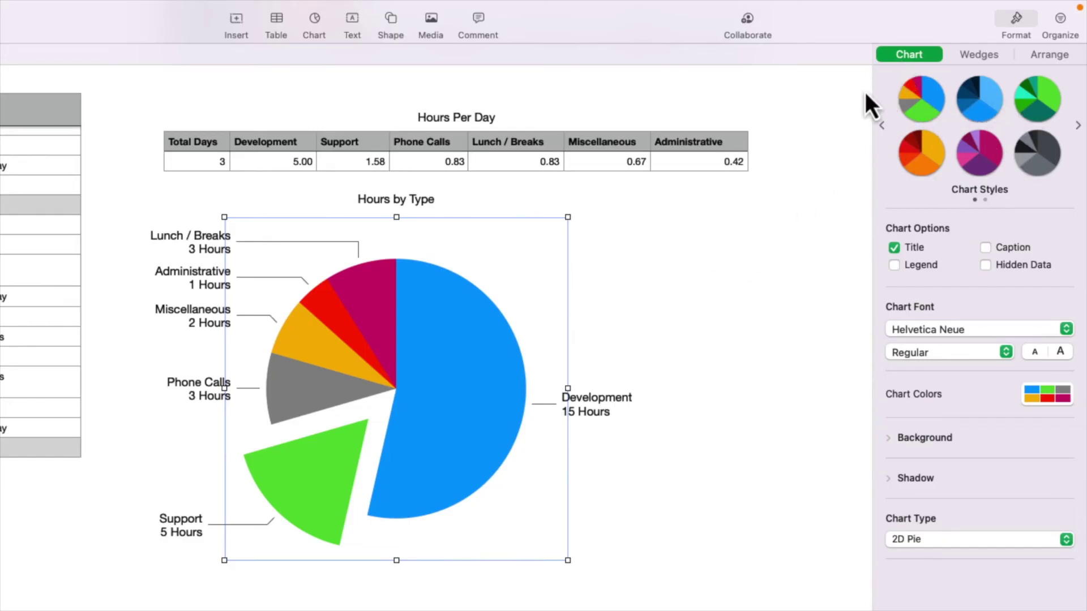
pyautogui.click(987, 104)
pyautogui.click(1045, 106)
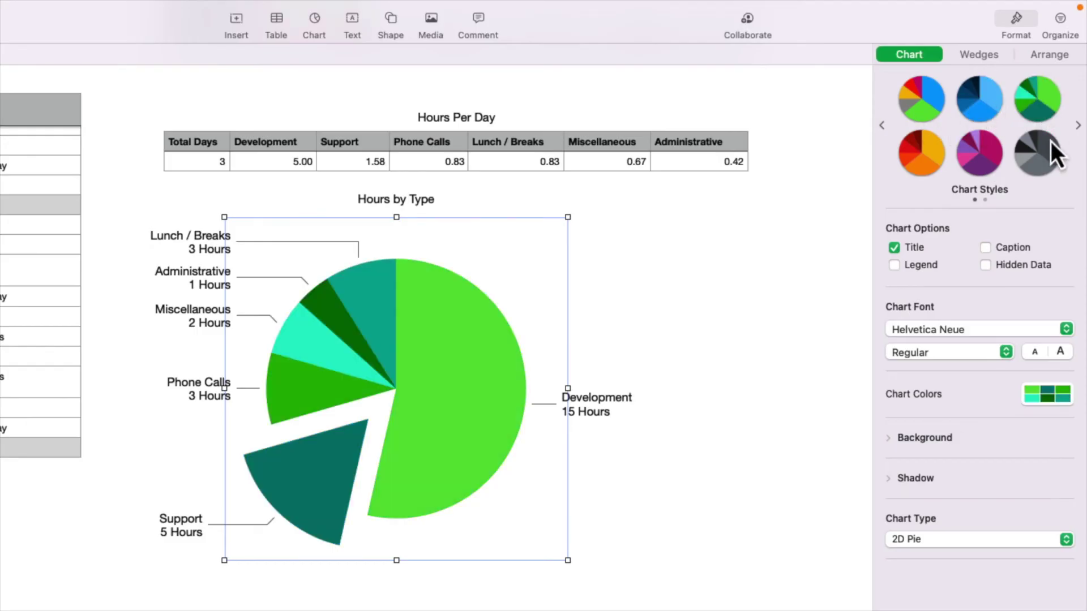
pyautogui.click(1049, 149)
pyautogui.click(986, 156)
pyautogui.click(926, 158)
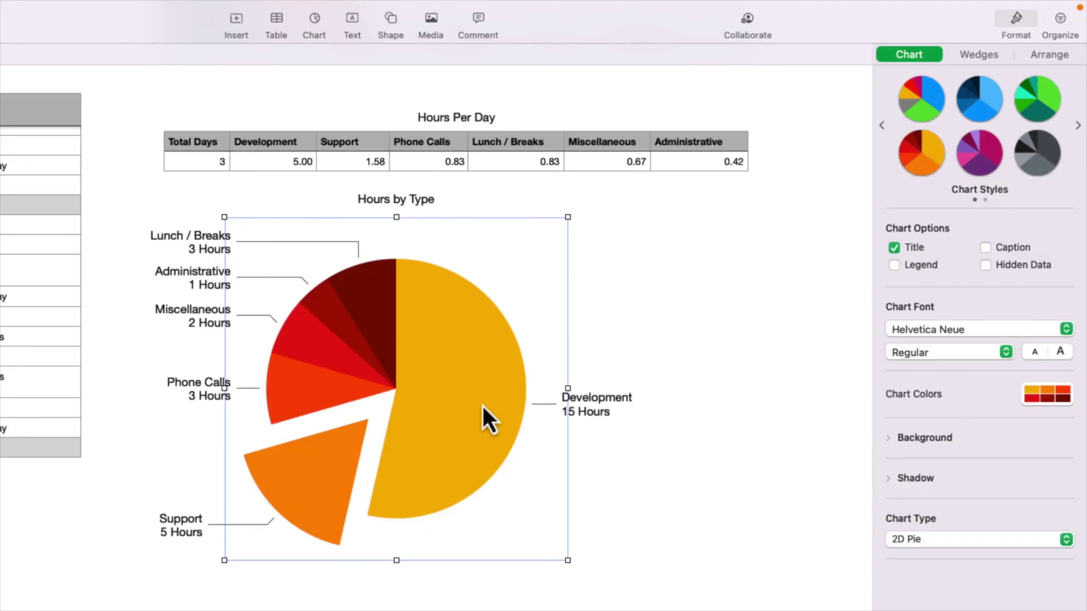
pyautogui.click(458, 422)
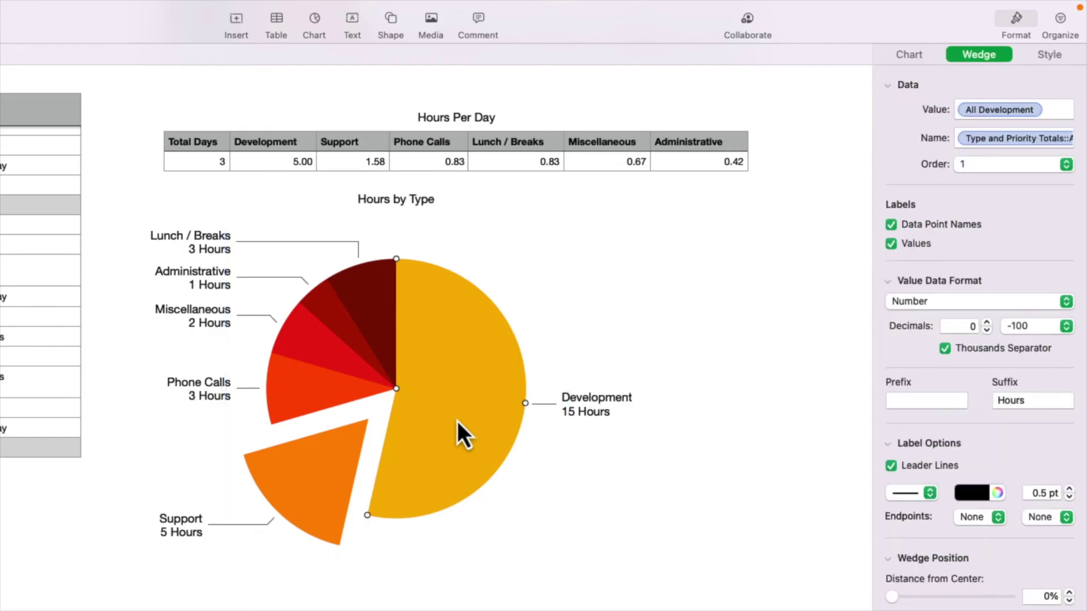
# Step: Fill Development bright blue, Lunch / Breaks orange and Administrative dark magenta
pyautogui.click(1063, 55)
pyautogui.click(901, 139)
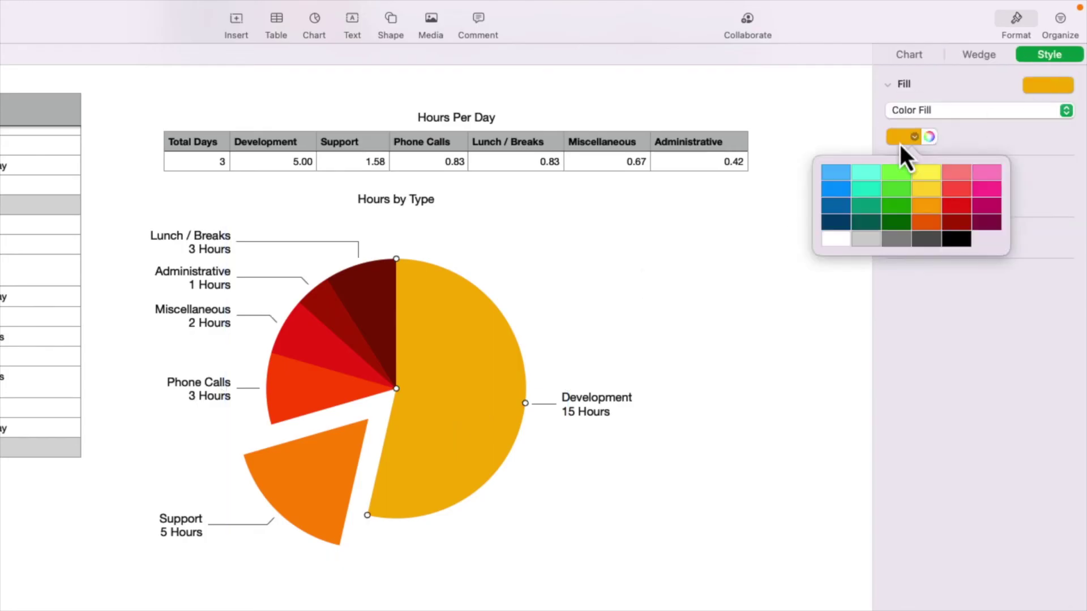
pyautogui.click(841, 193)
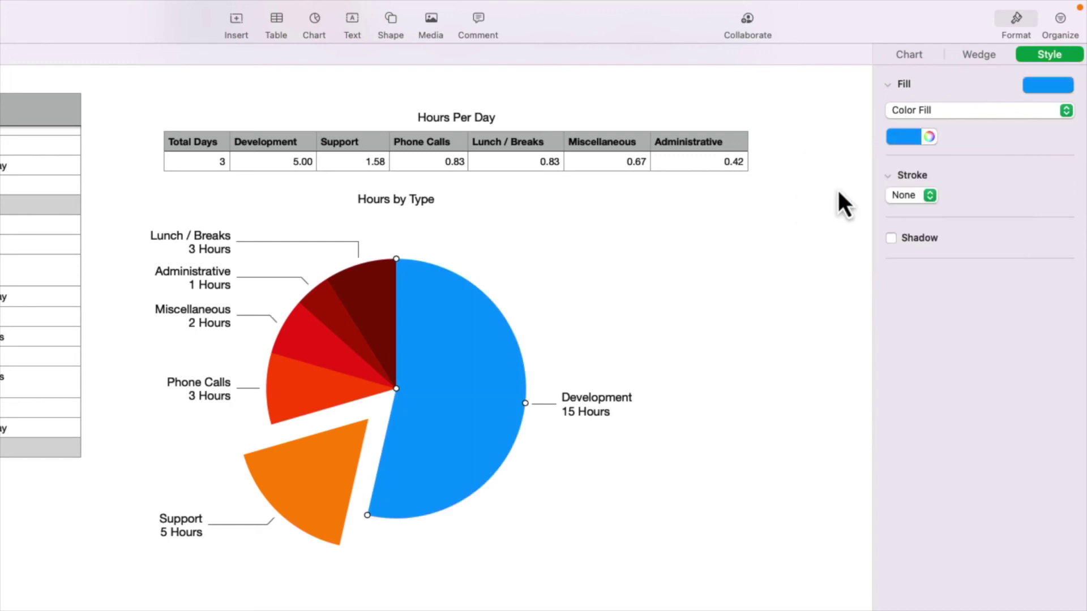
pyautogui.click(364, 296)
pyautogui.click(904, 139)
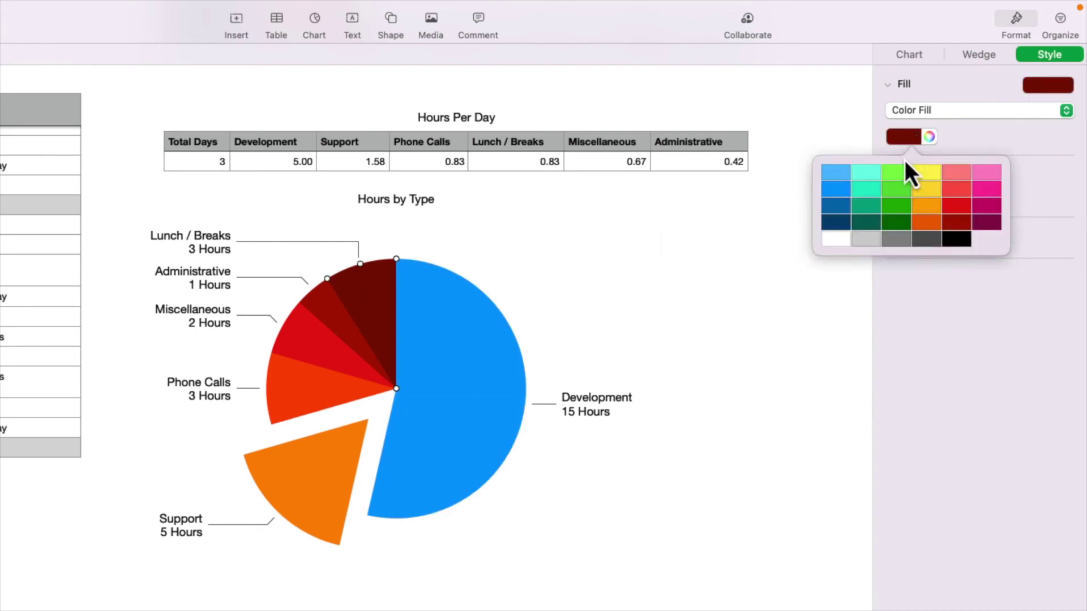
pyautogui.click(923, 203)
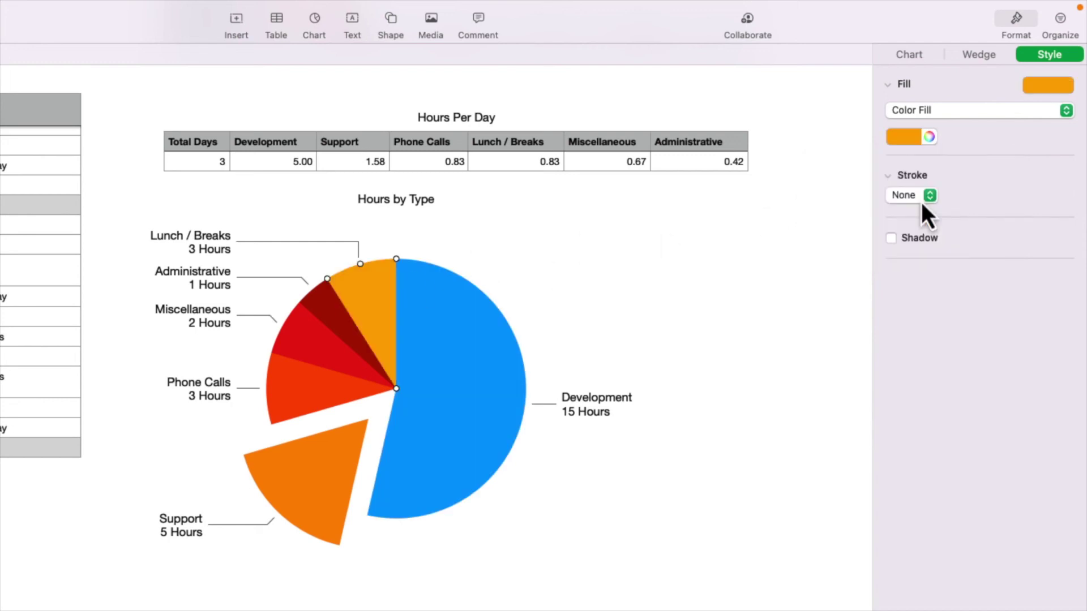
pyautogui.click(336, 315)
pyautogui.click(904, 139)
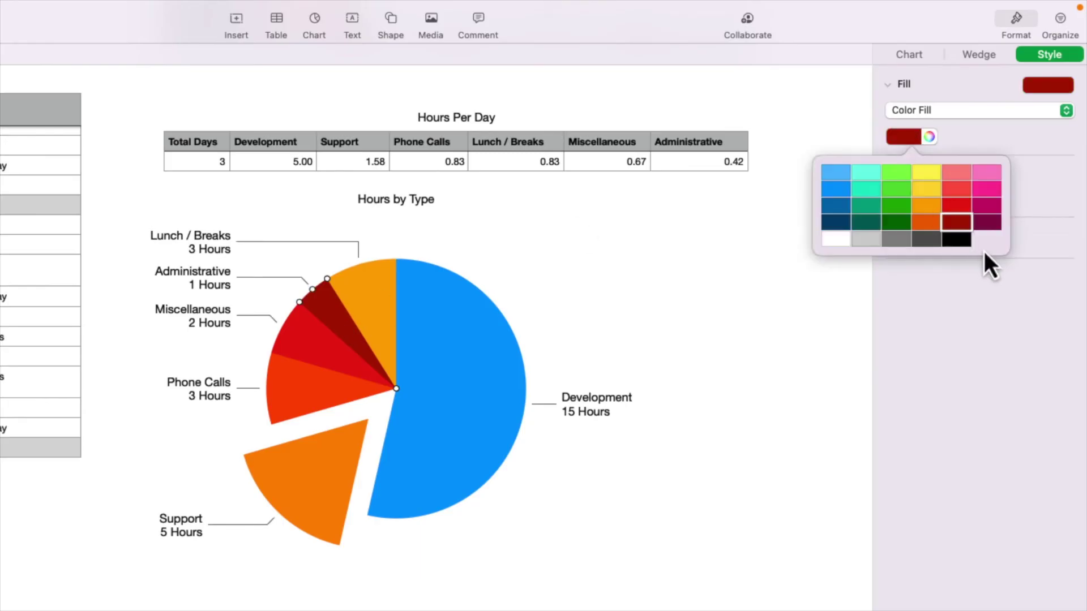
pyautogui.click(986, 222)
# Step: Fill Miscellaneous dark green, Phone Calls dark navy and Support aqua
pyautogui.click(289, 341)
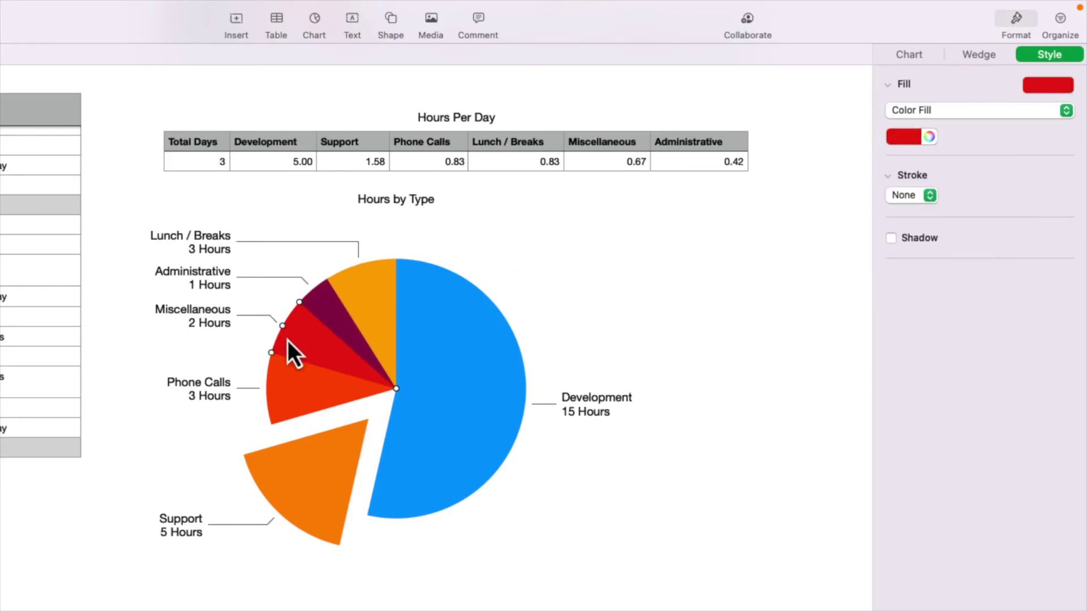
pyautogui.click(903, 138)
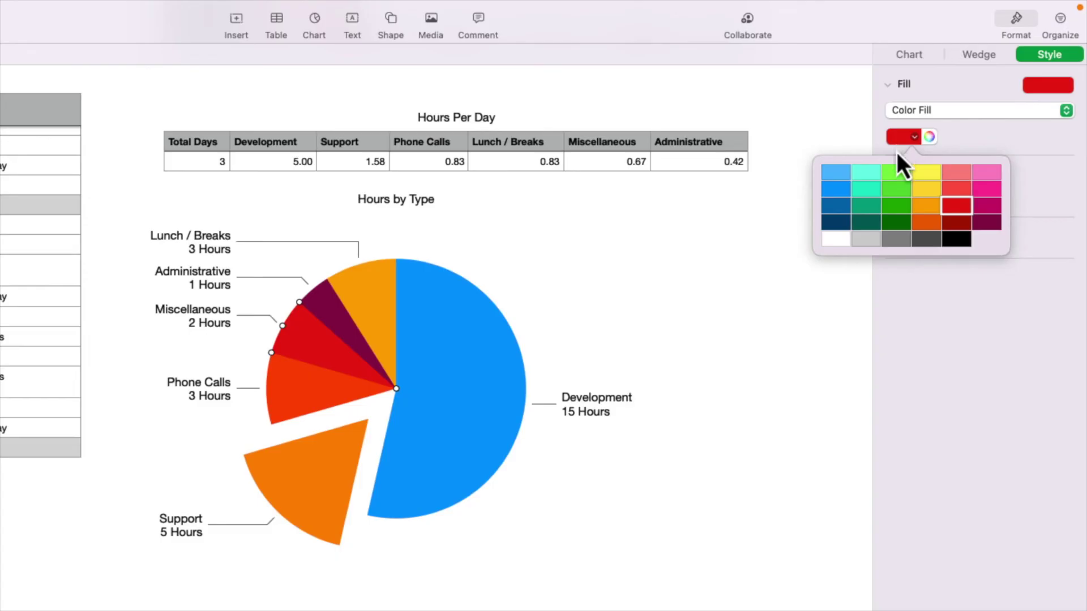
pyautogui.click(870, 227)
pyautogui.click(324, 395)
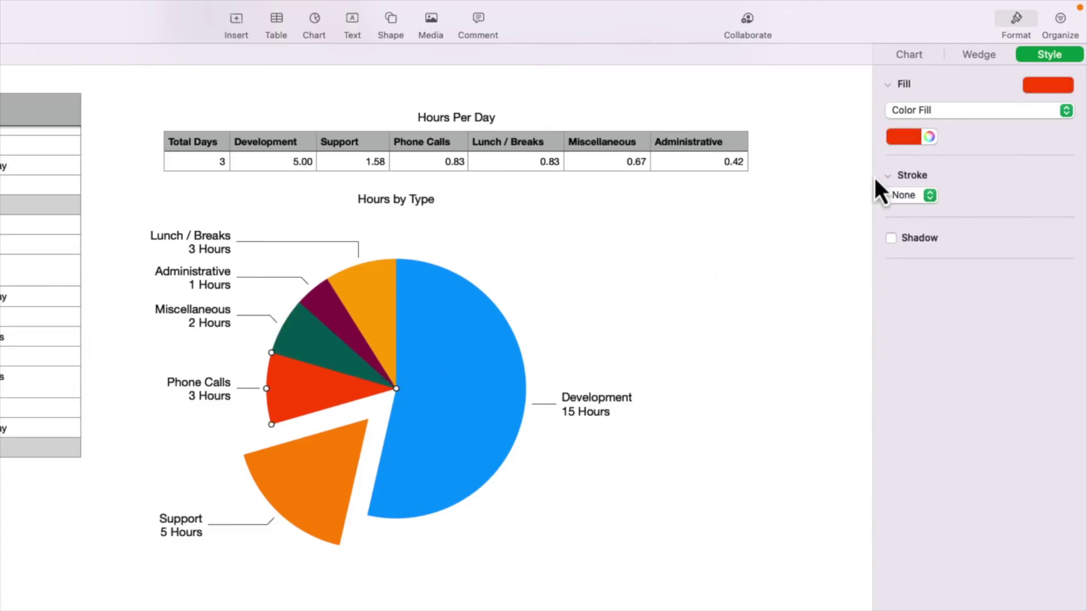
pyautogui.click(903, 145)
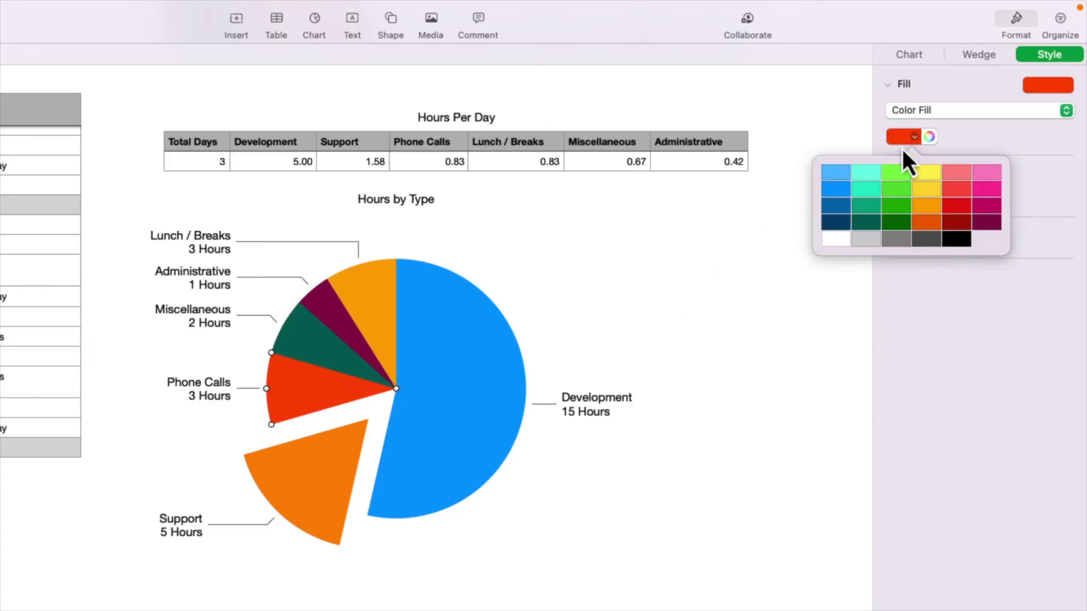
pyautogui.click(836, 226)
pyautogui.click(326, 493)
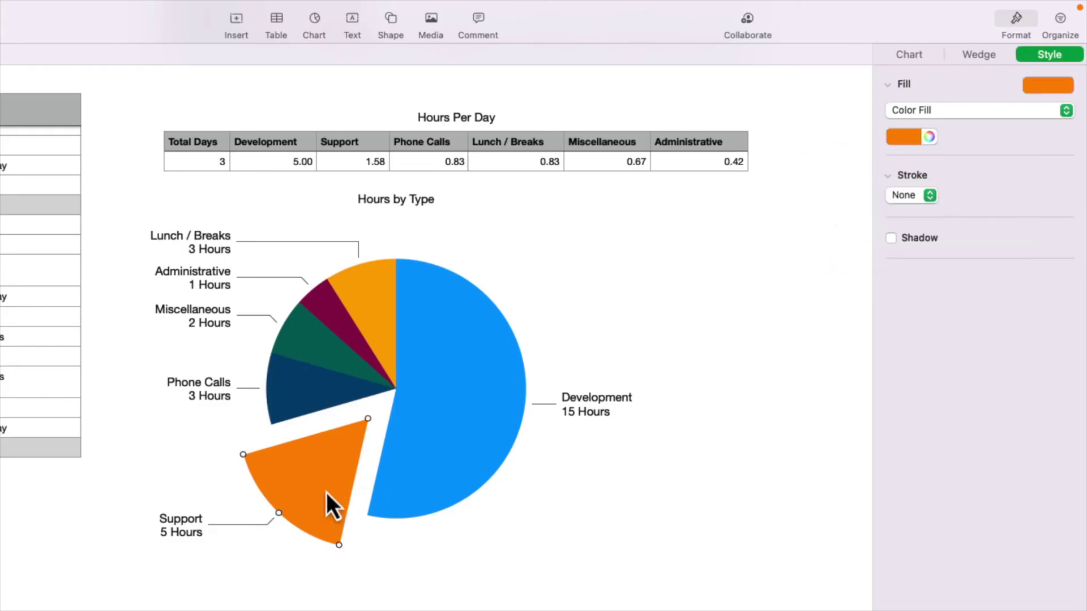
pyautogui.click(893, 144)
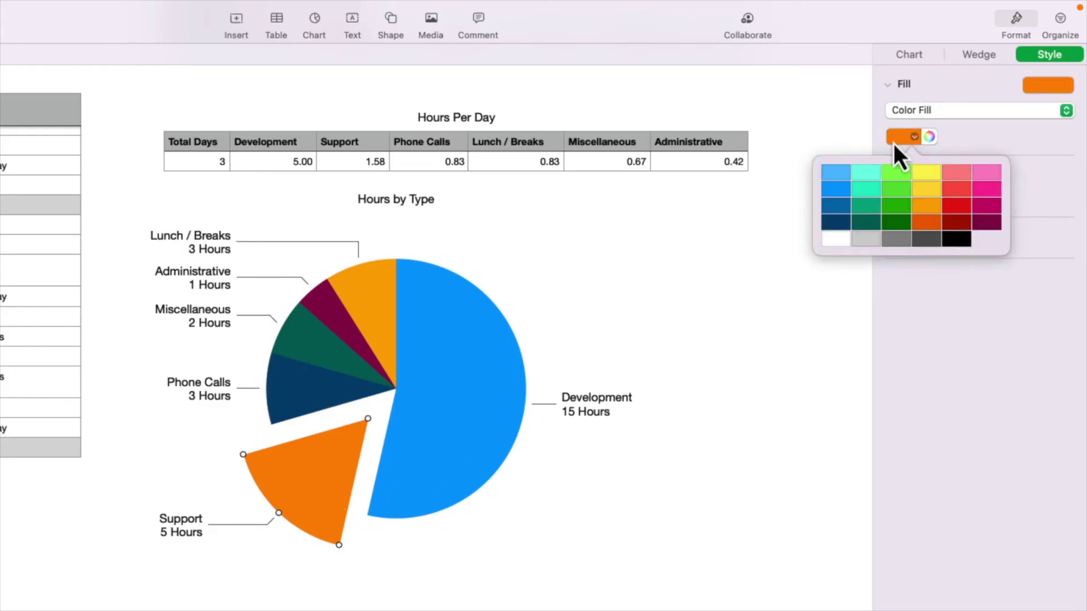
pyautogui.click(864, 175)
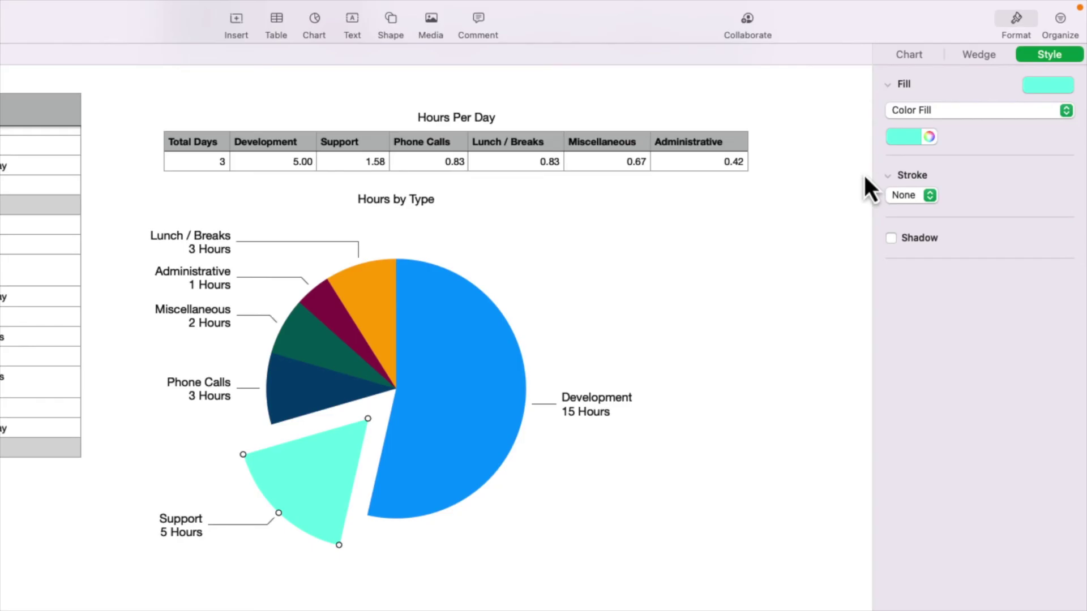
# Step: Add the pie's current wedge colours as a new custom chart style
pyautogui.click(909, 57)
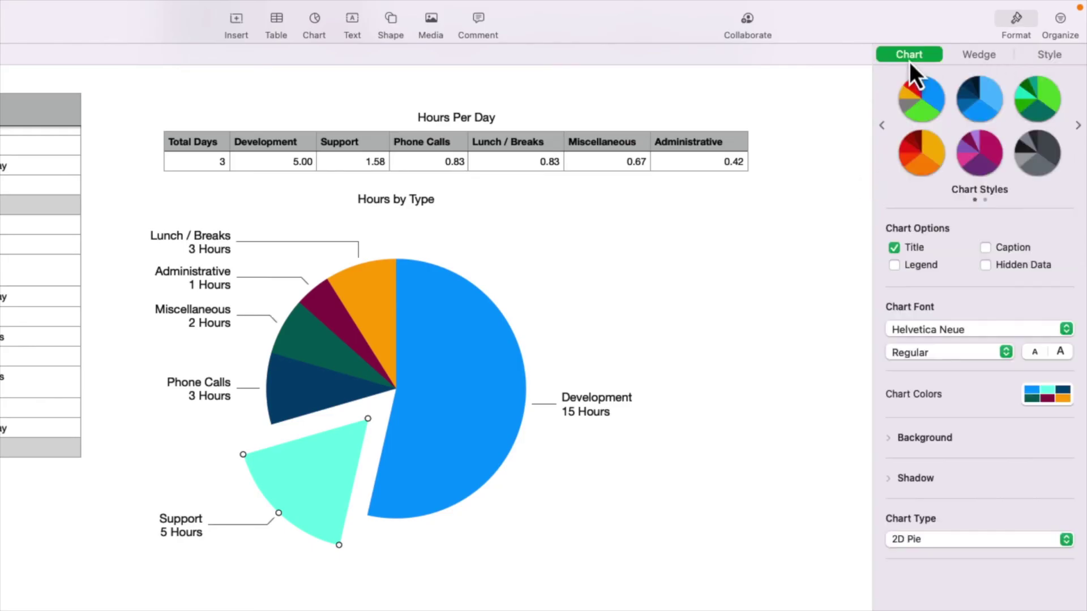
pyautogui.click(1078, 125)
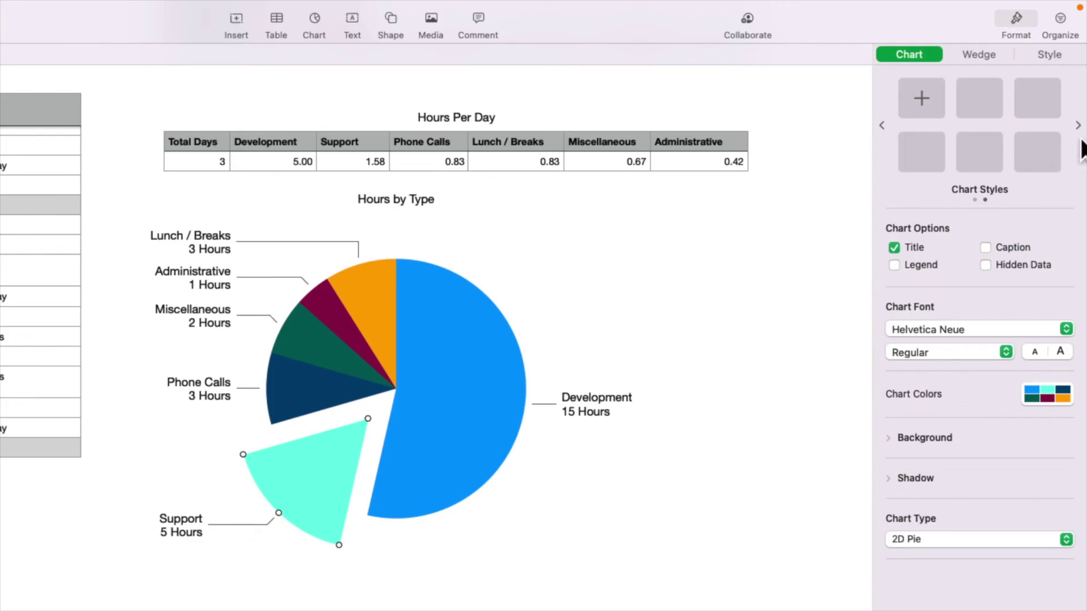
pyautogui.click(922, 98)
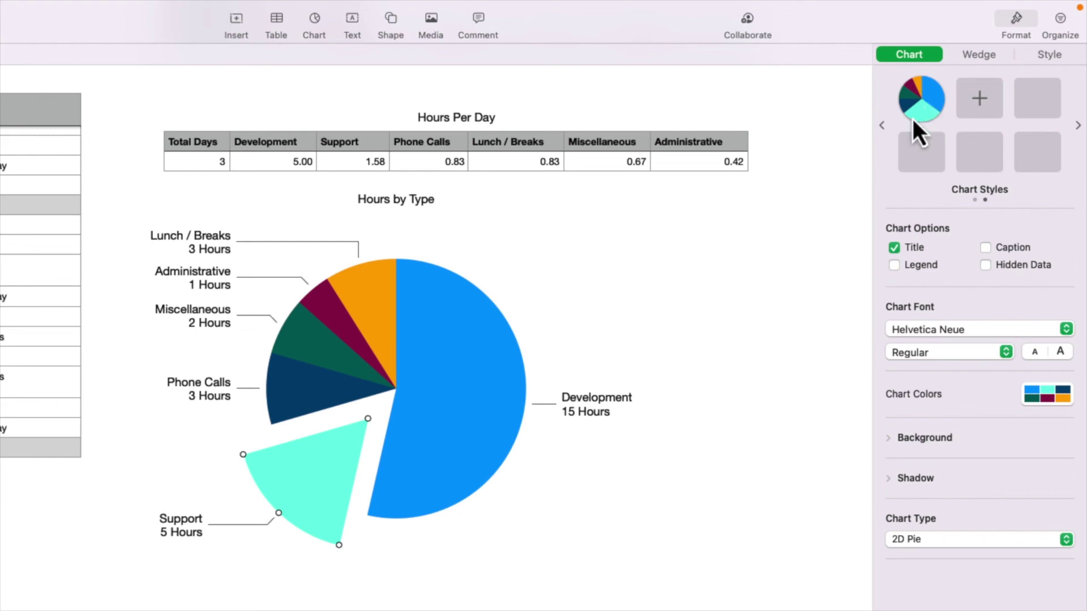
# Step: Test a built-in style on the pie, then reapply the saved custom style
pyautogui.click(883, 126)
pyautogui.click(922, 103)
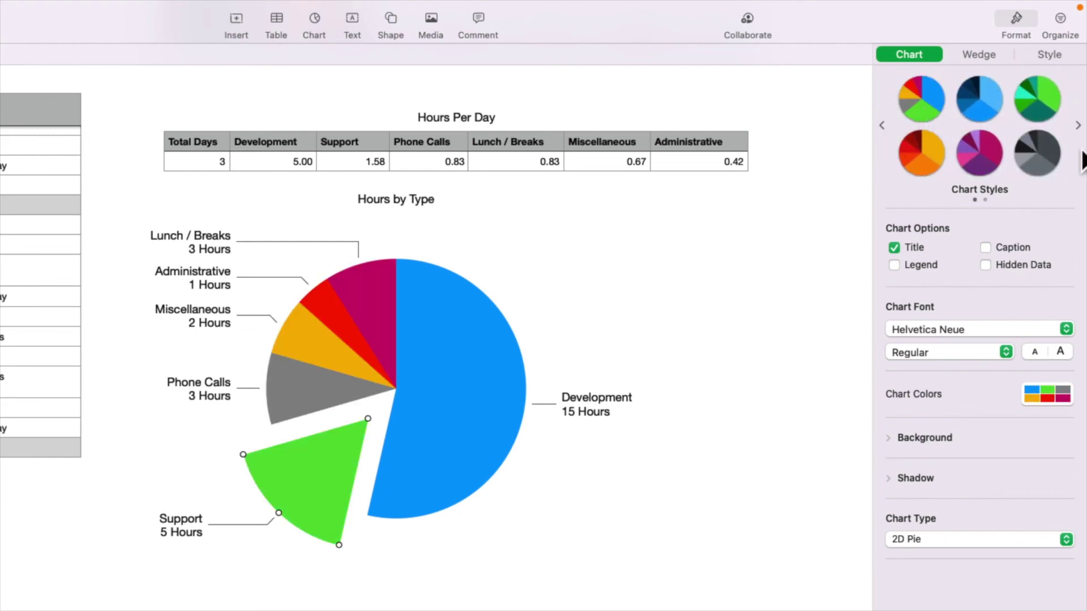
pyautogui.click(1078, 126)
pyautogui.click(933, 111)
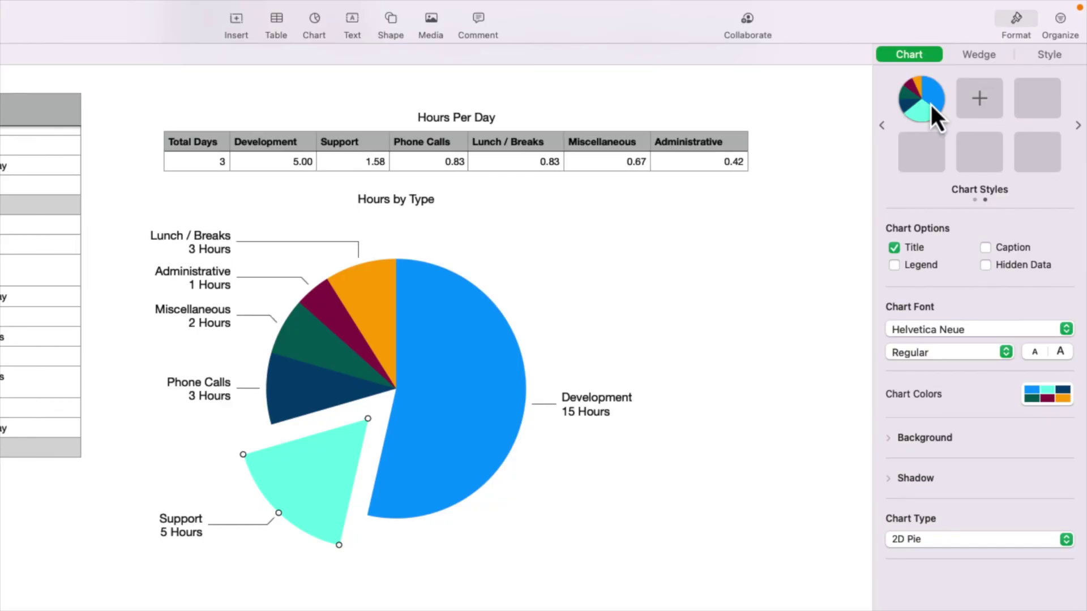
pyautogui.click(483, 376)
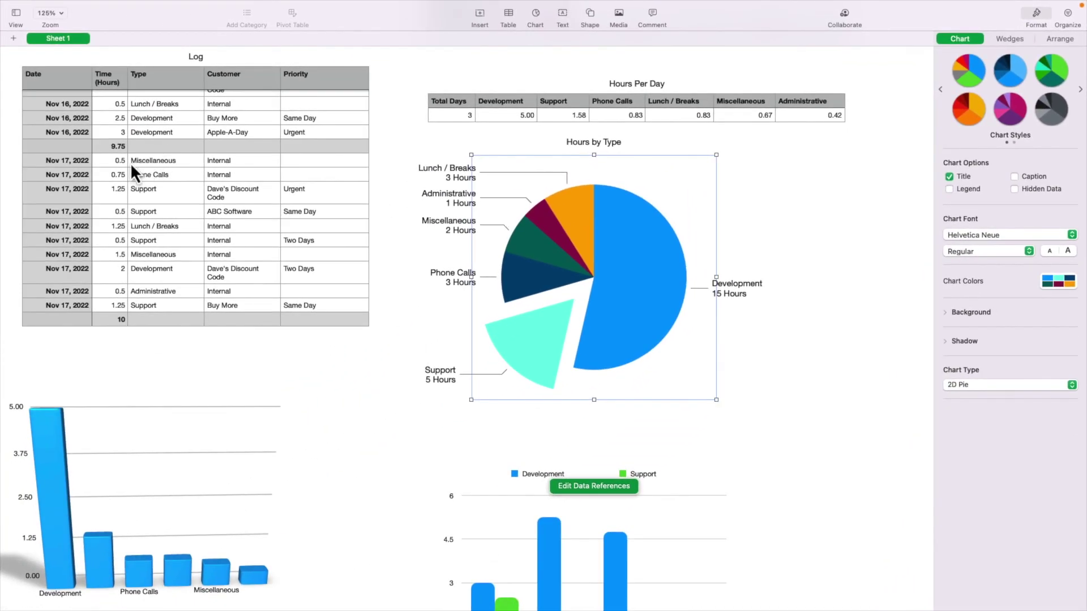
# Step: Insert a 2D pie chart of the Nov 17 hours in B16:B25
pyautogui.click(118, 161)
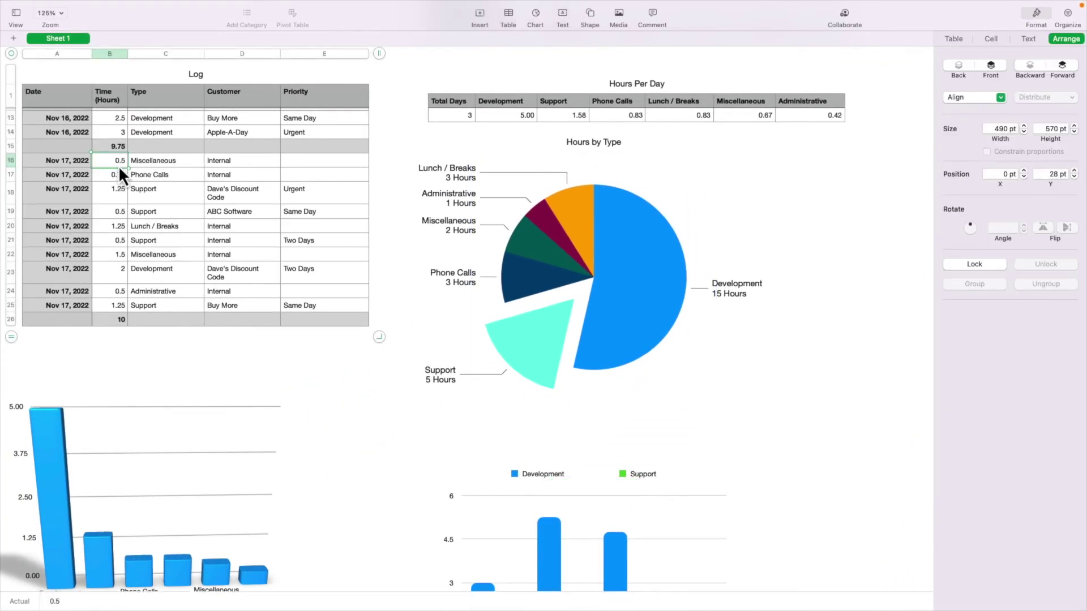
pyautogui.keyDown('shift'); pyautogui.click(114, 306); pyautogui.keyUp('shift')
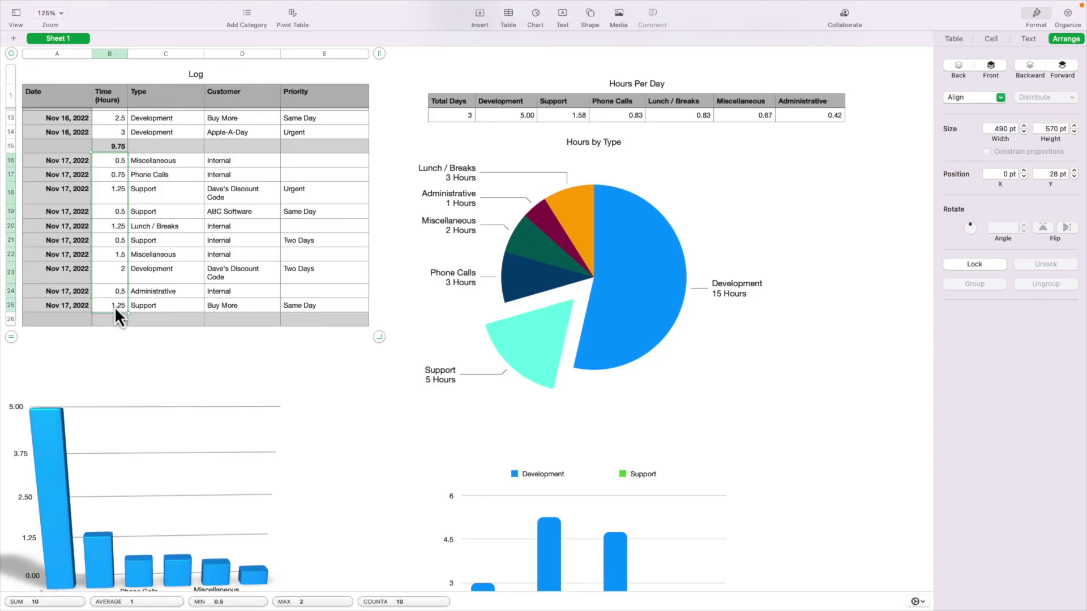
pyautogui.click(132, 8)
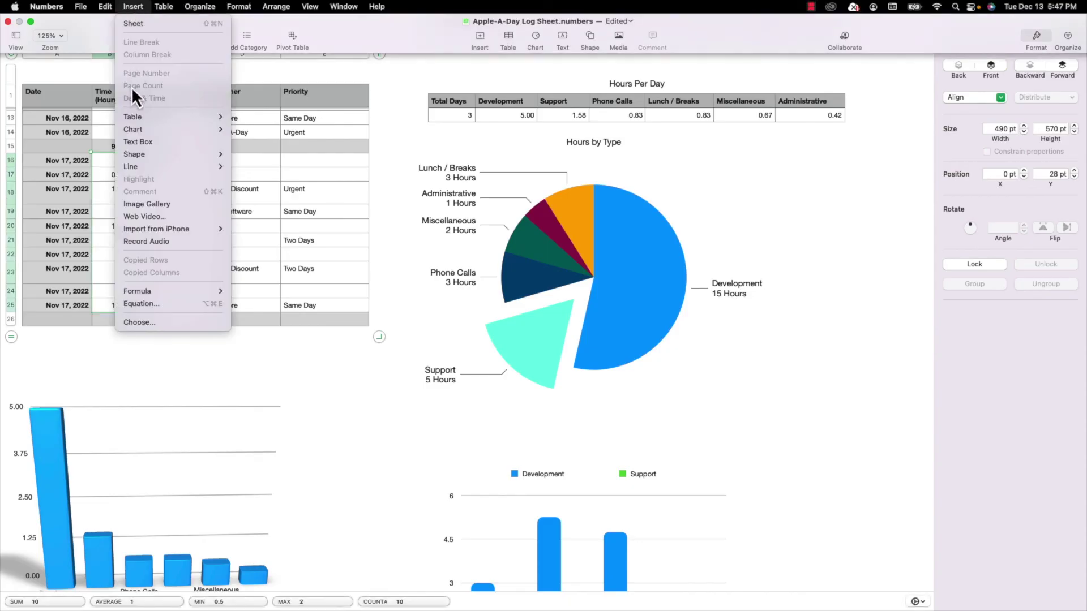
pyautogui.moveTo(130, 116)
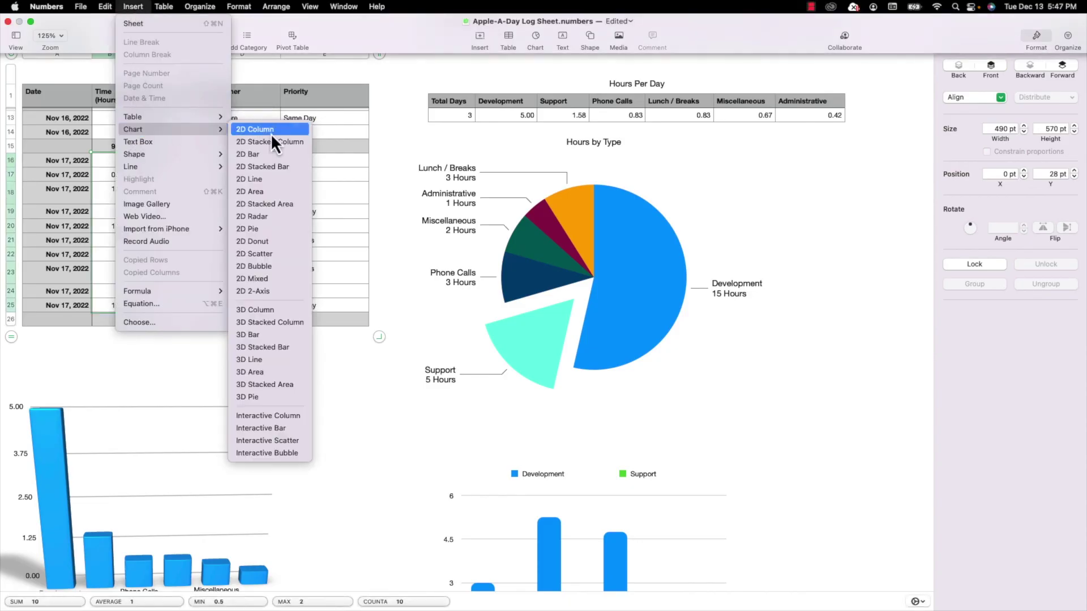
pyautogui.click(262, 230)
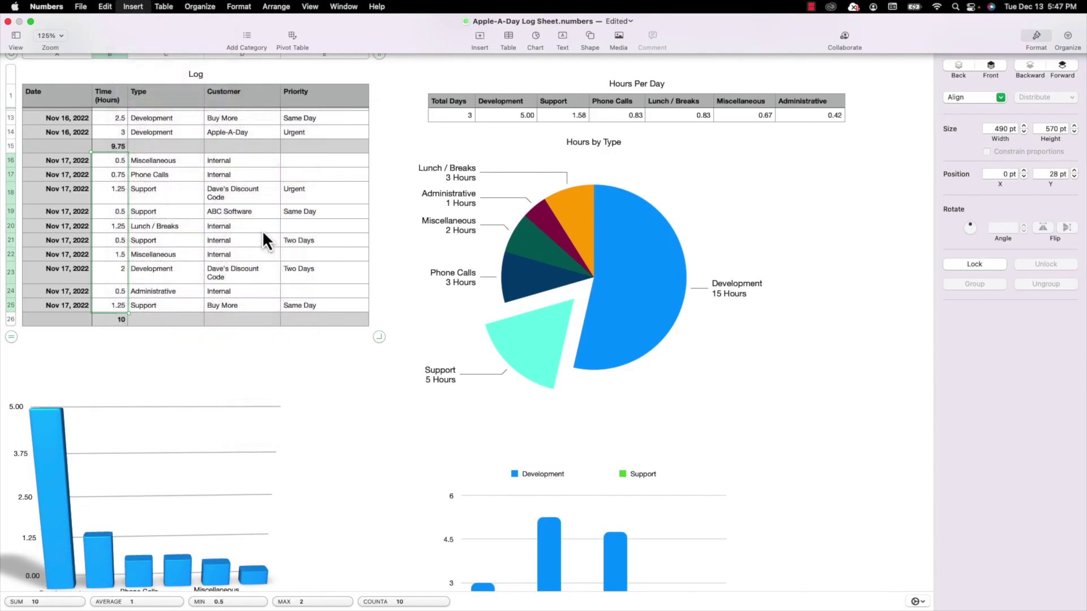
# Step: Place the new pie beside Hours by Type and apply the saved custom style
pyautogui.moveTo(598, 501); pyautogui.dragTo(840, 181)
pyautogui.scroll(7, 841, 181)
pyautogui.moveTo(803, 510); pyautogui.dragTo(808, 448)
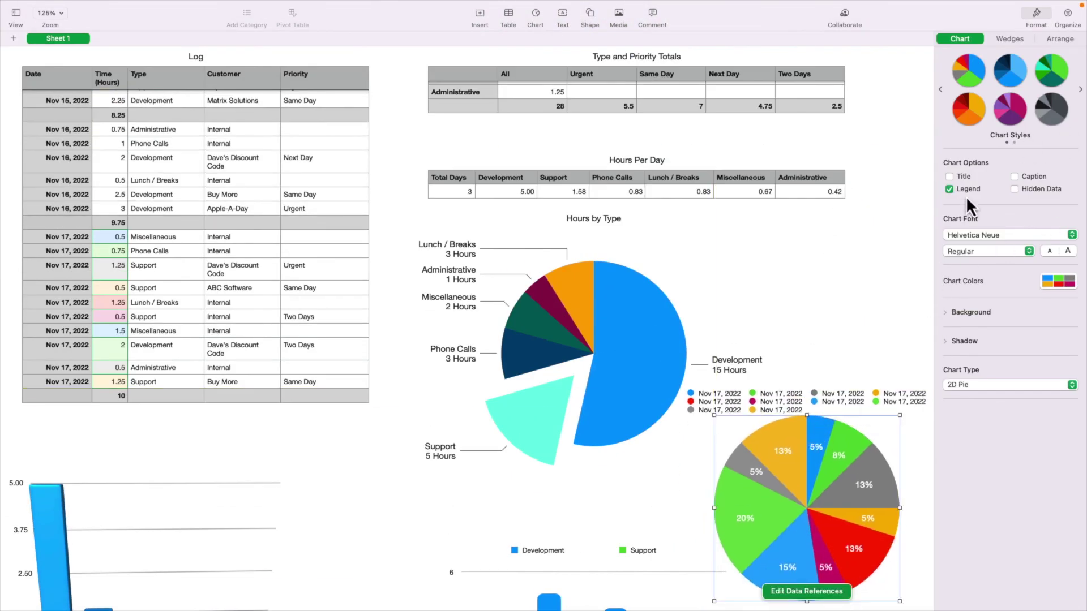
pyautogui.moveTo(789, 455); pyautogui.dragTo(782, 337)
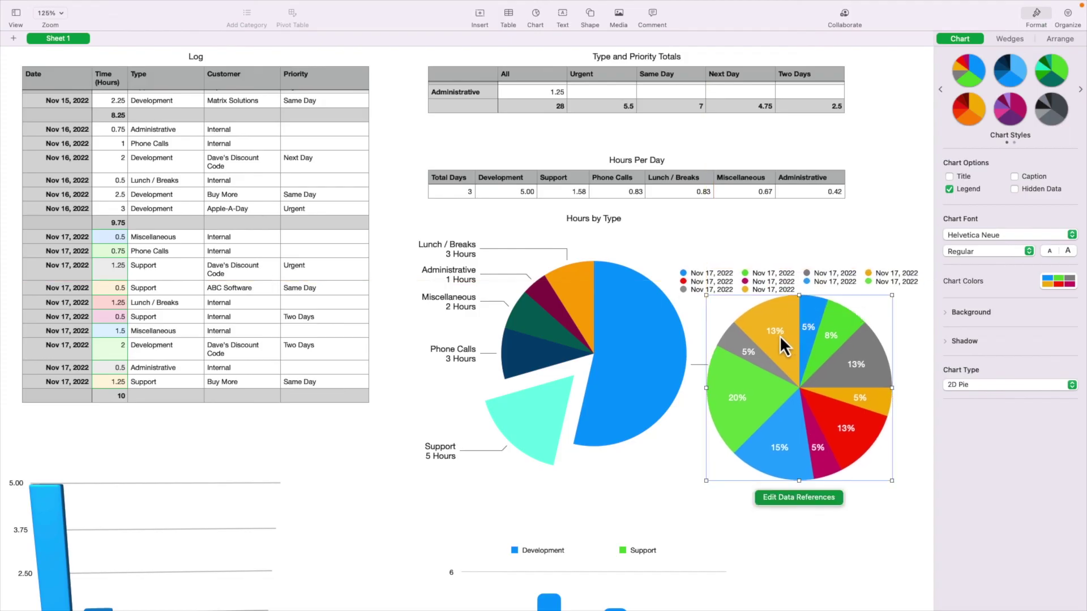
pyautogui.click(1079, 90)
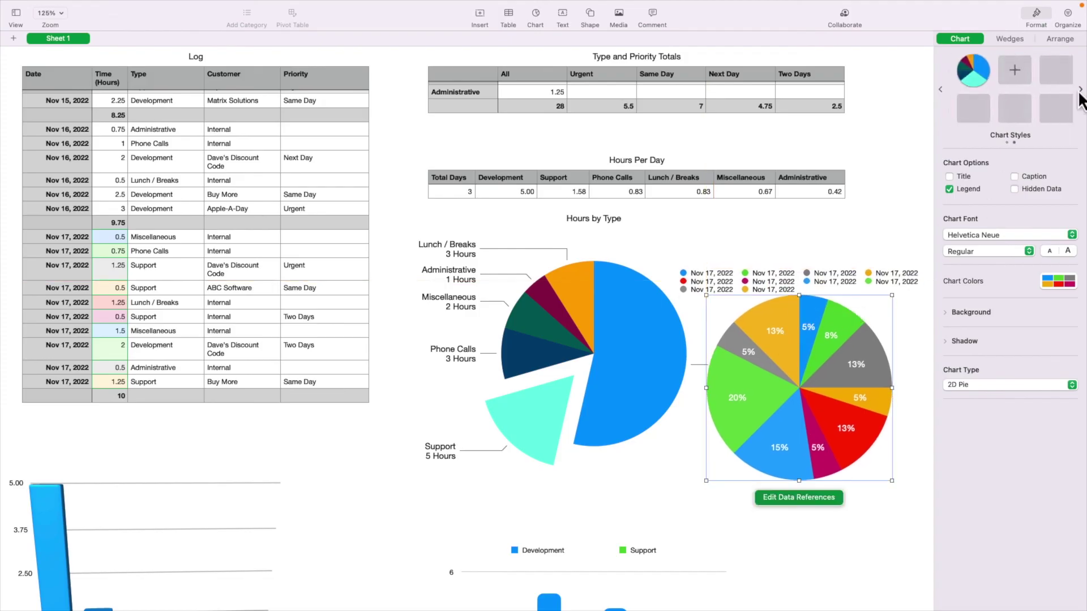
pyautogui.click(969, 74)
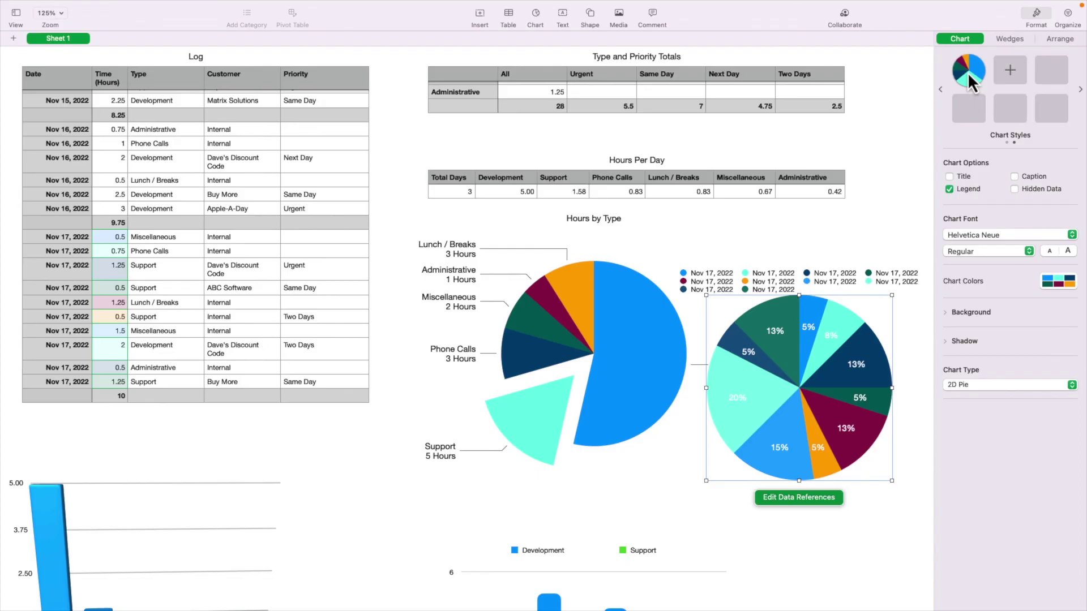
# Step: Delete the selected Nov 17 pie chart
pyautogui.press('BackSpace')
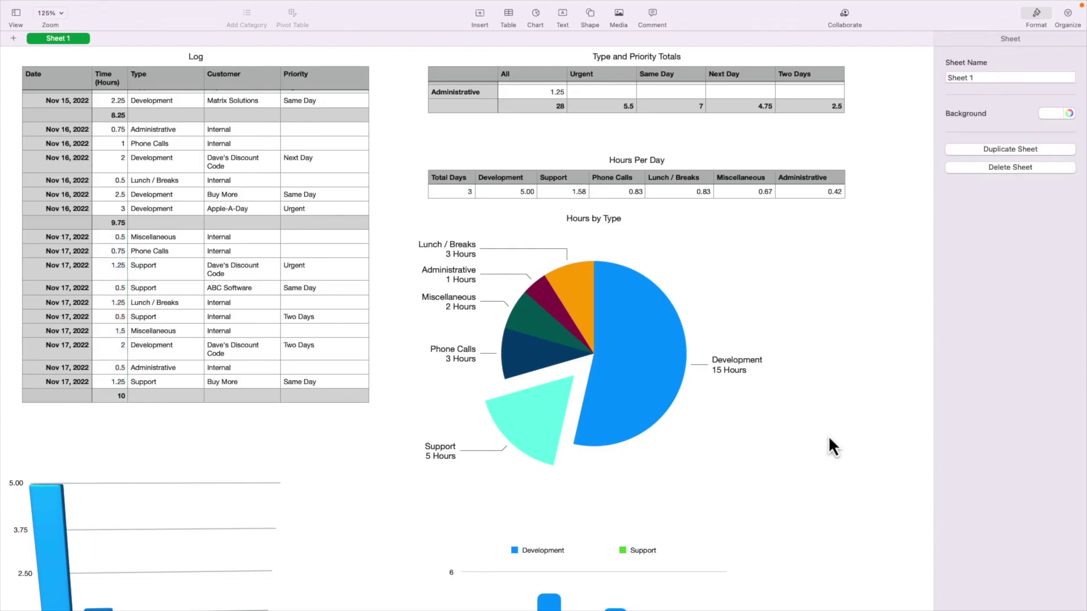